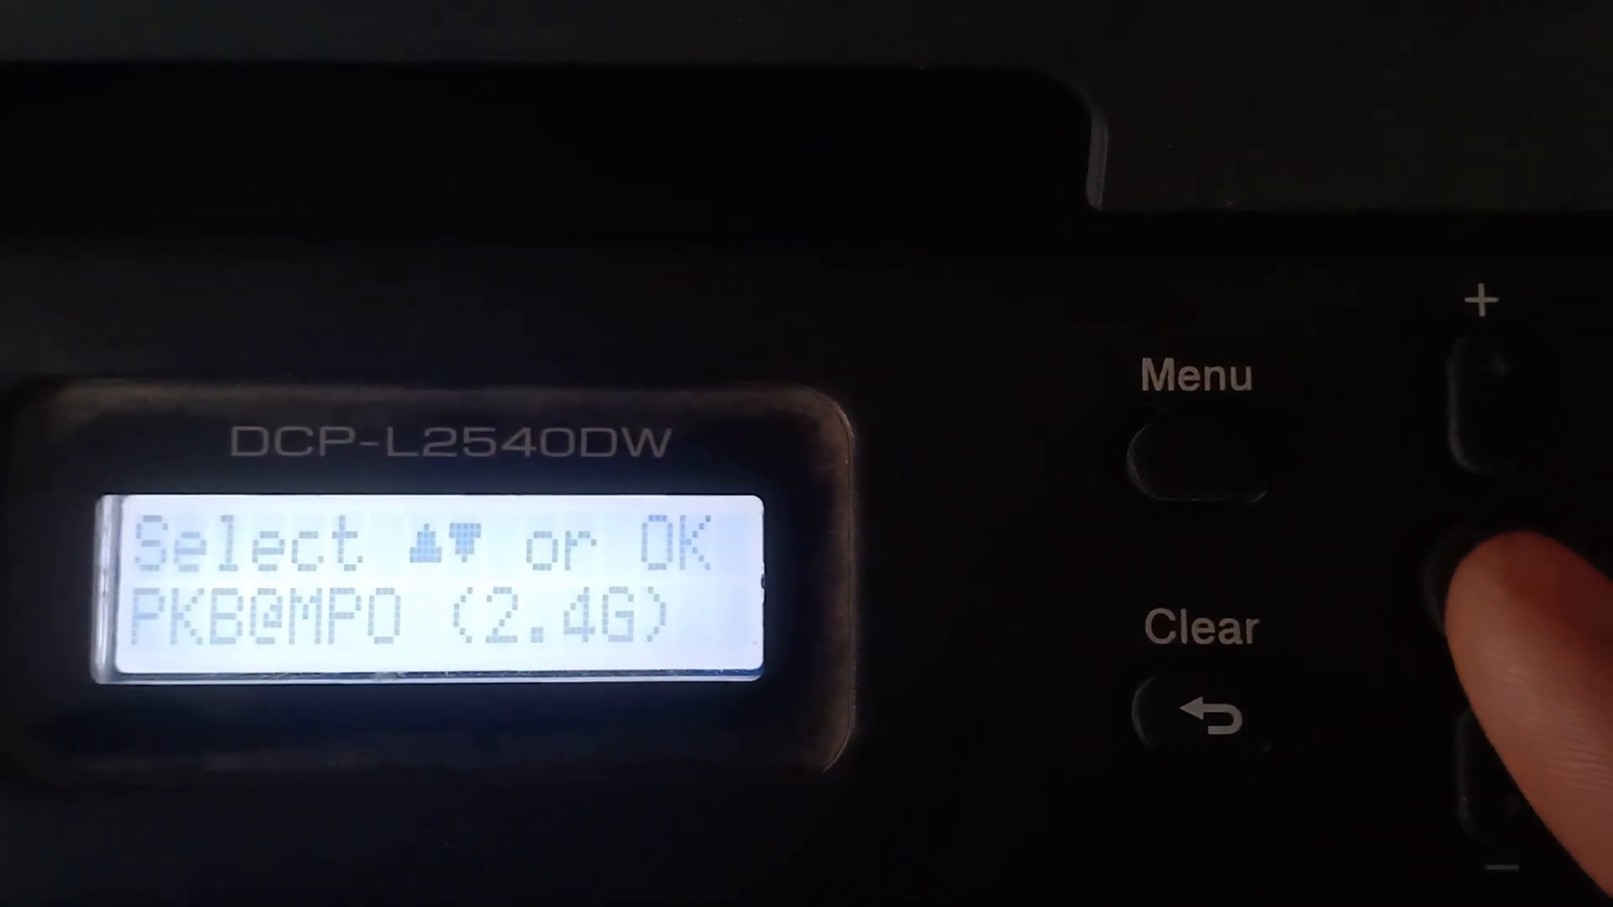
pyautogui.click(1483, 580)
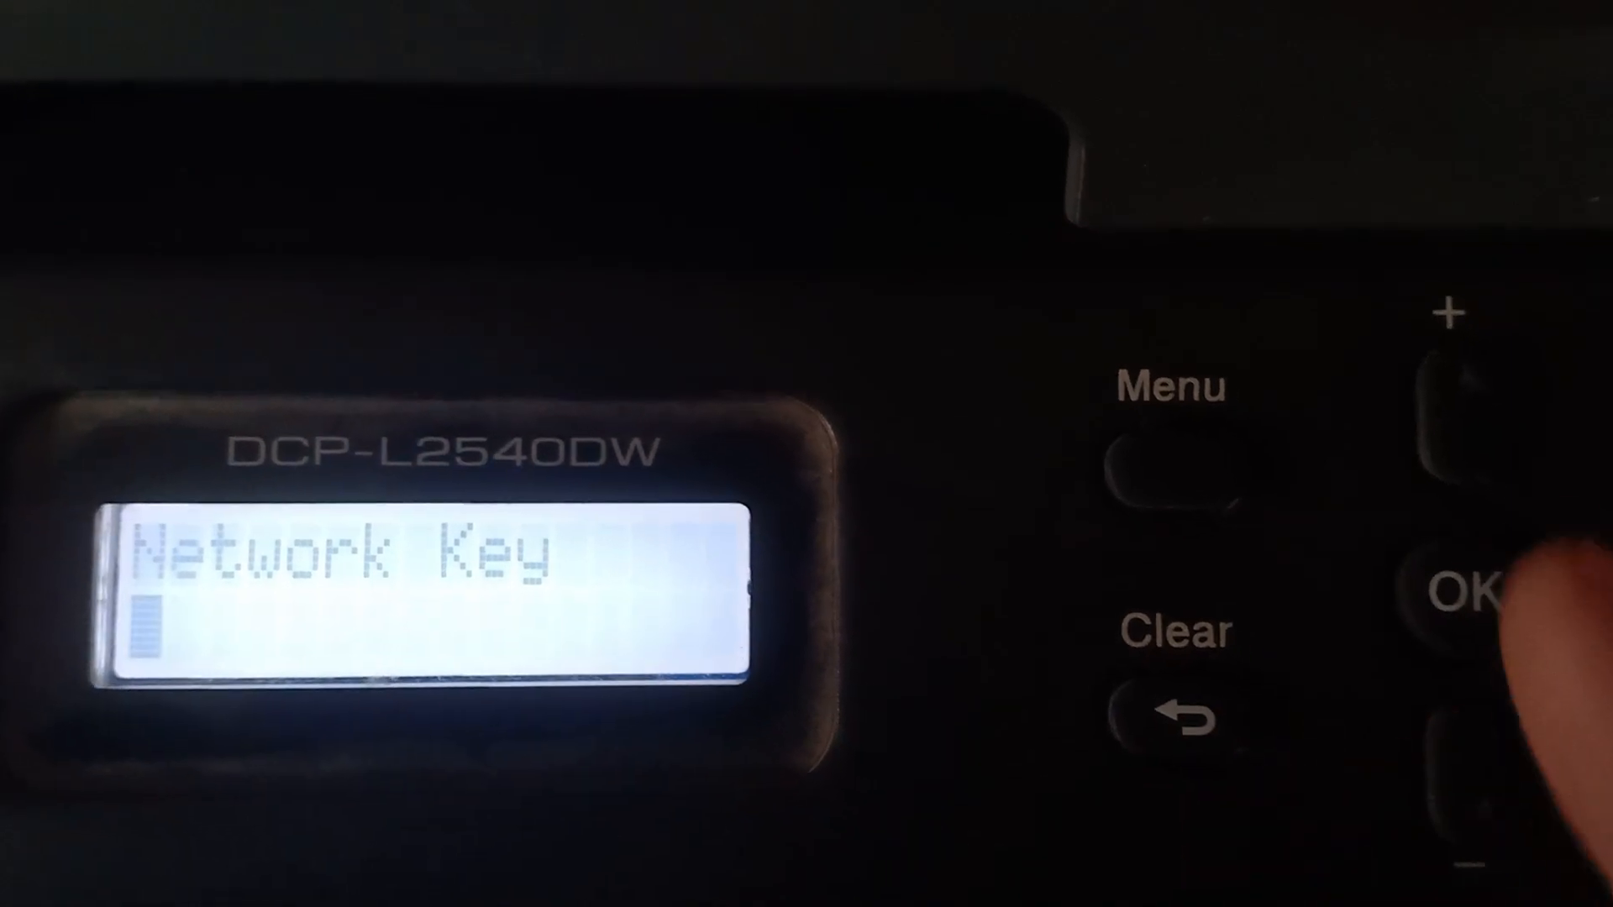
pyautogui.click(1462, 412)
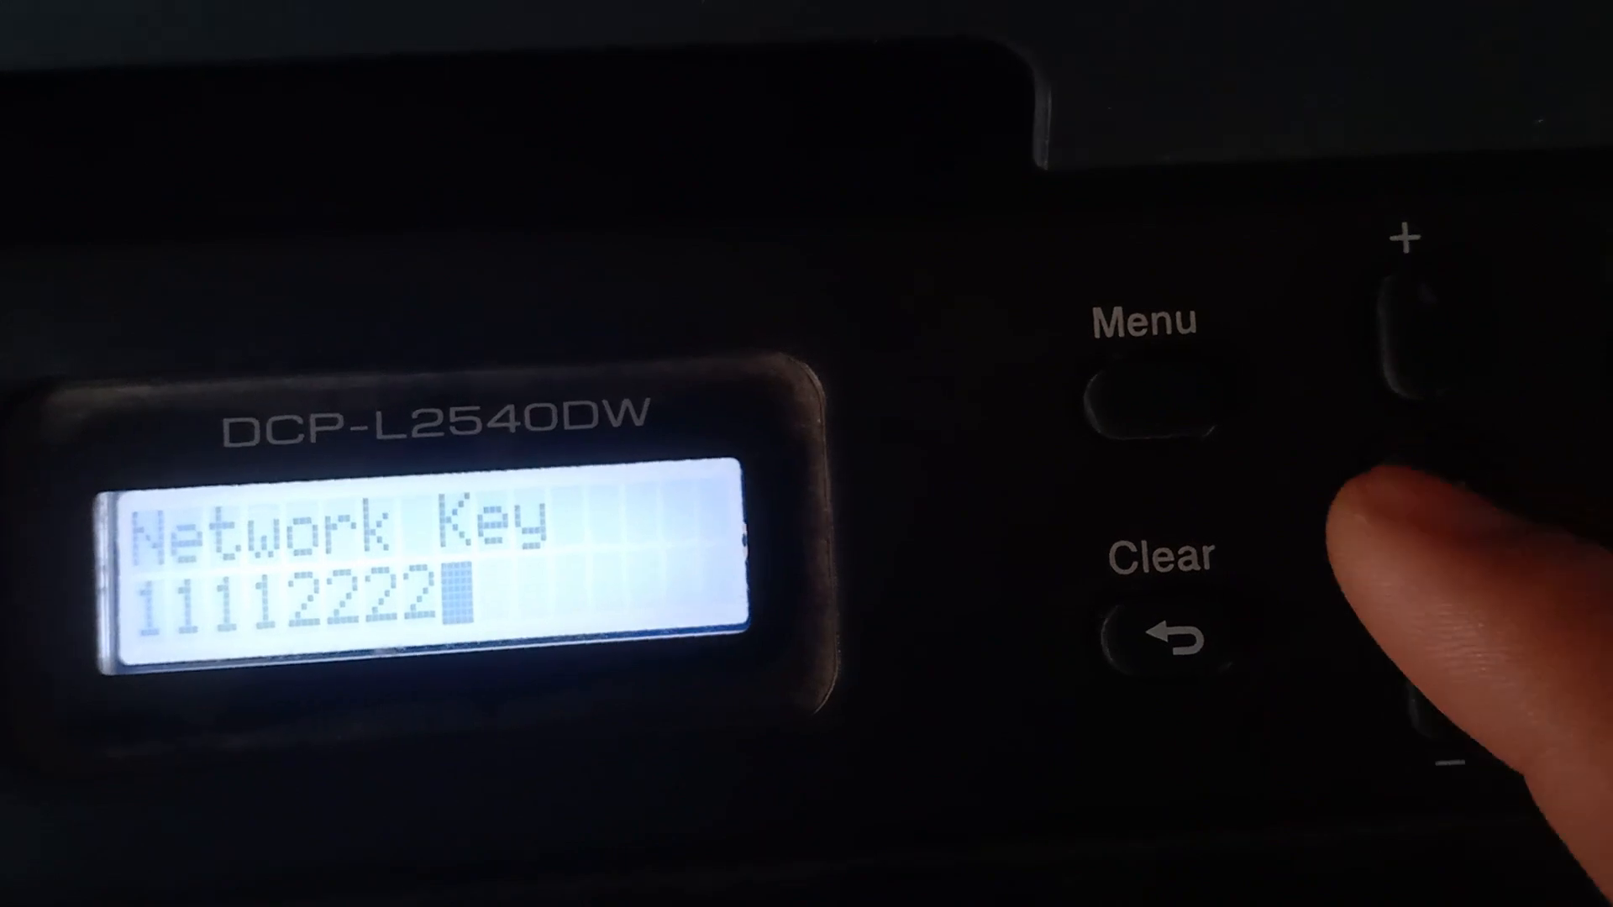
pyautogui.press('Return')
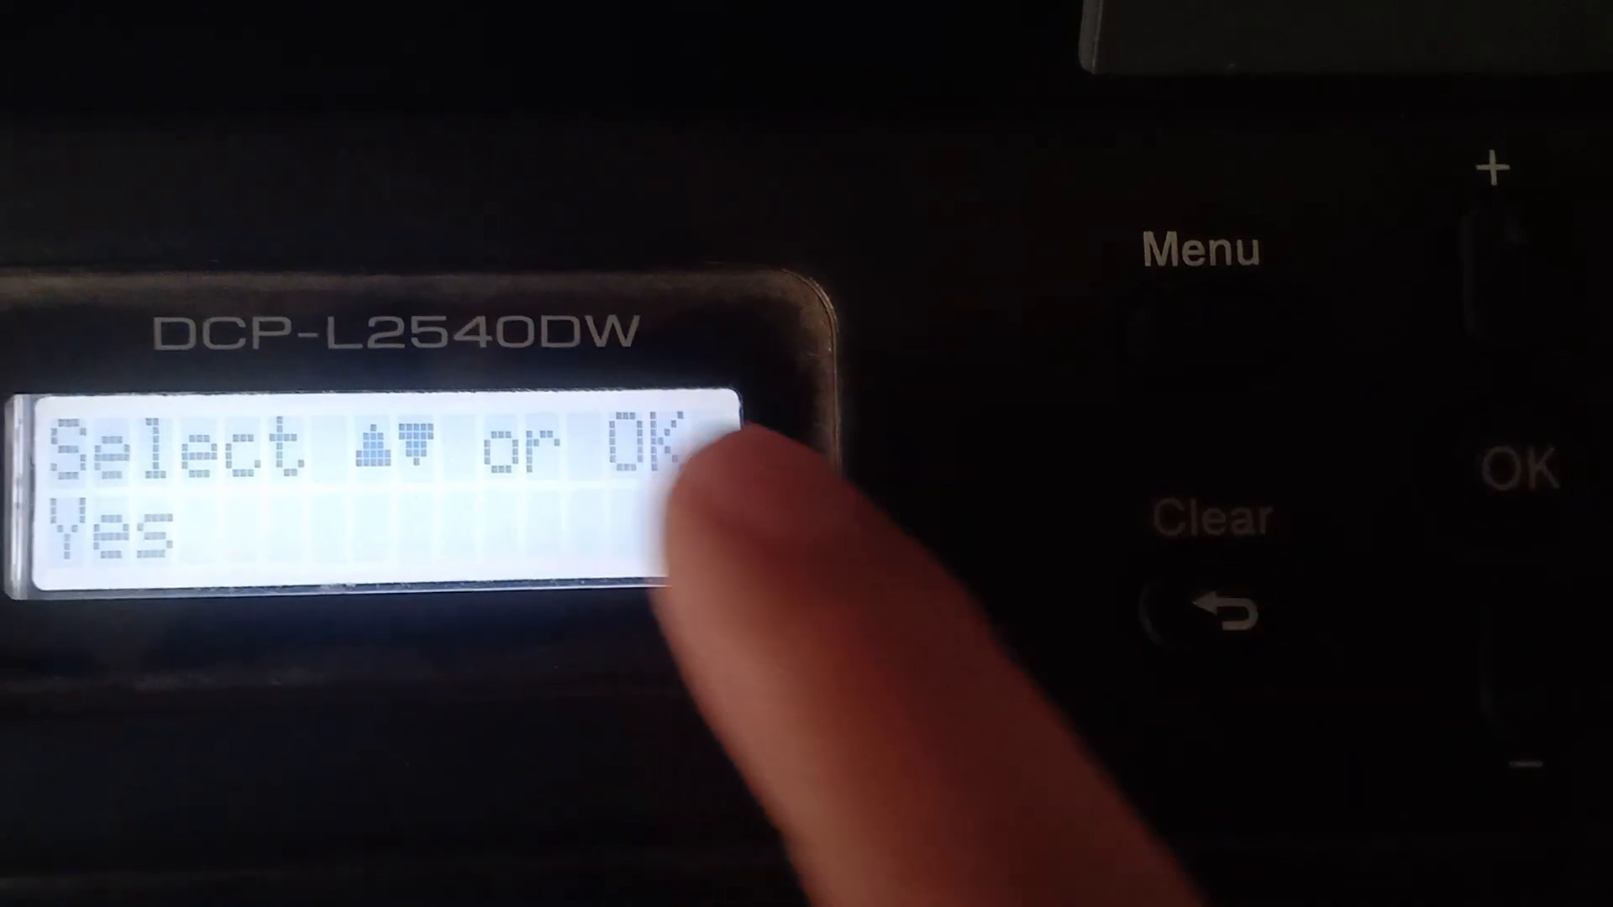
pyautogui.click(1478, 458)
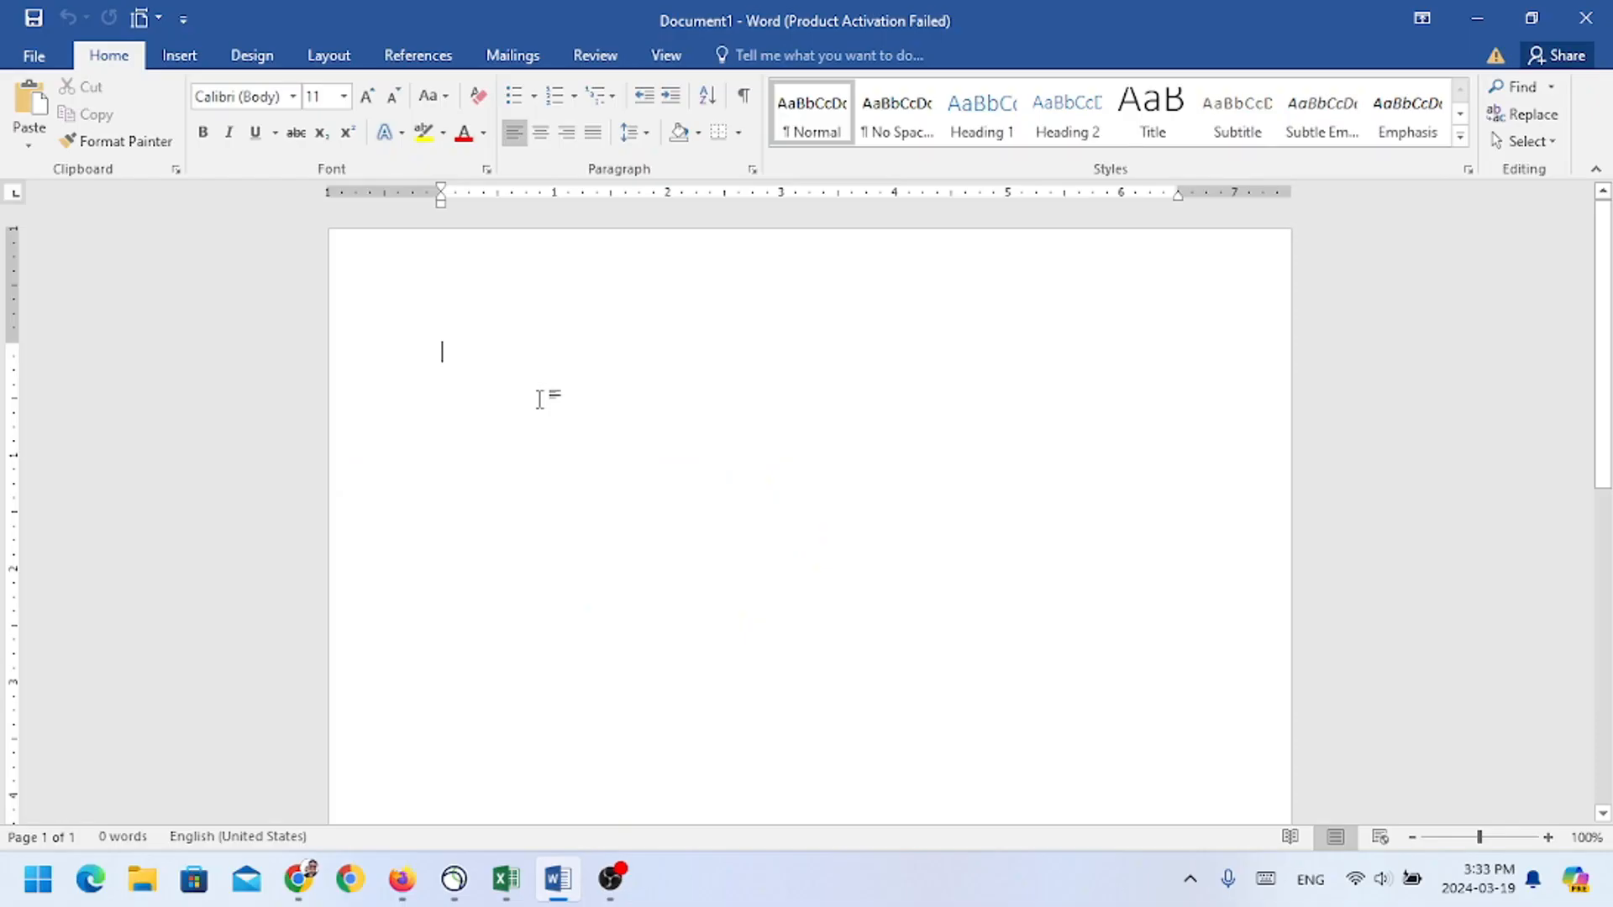
# Step: Enter "Nepal" in the blank document and review the printers available in its print settings
pyautogui.write('Nepal')
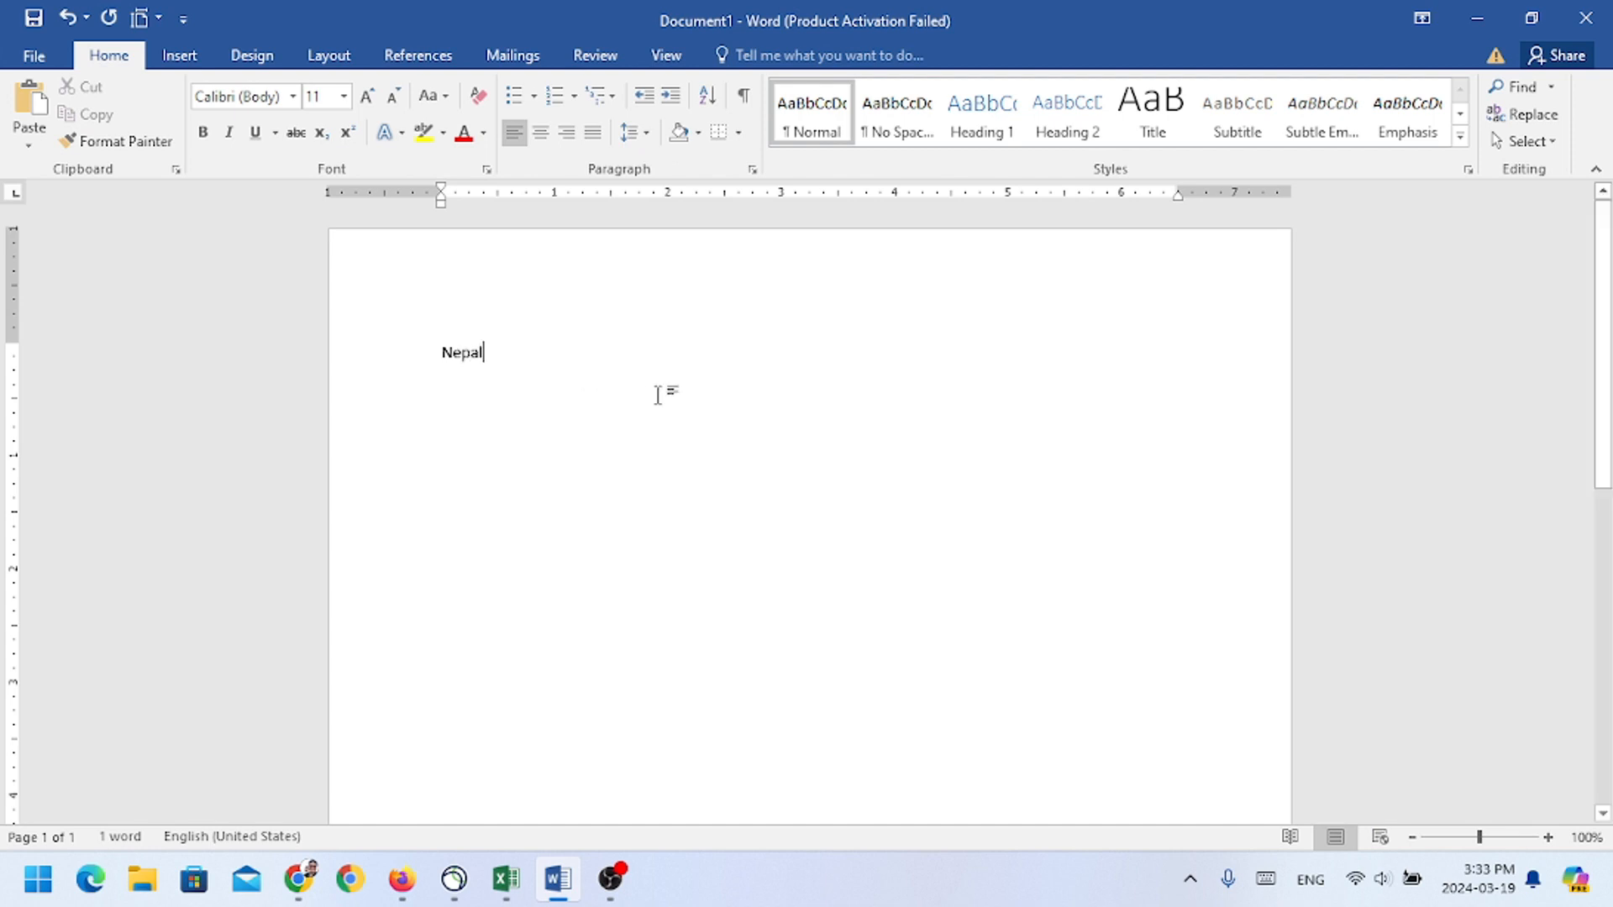
pyautogui.click(33, 56)
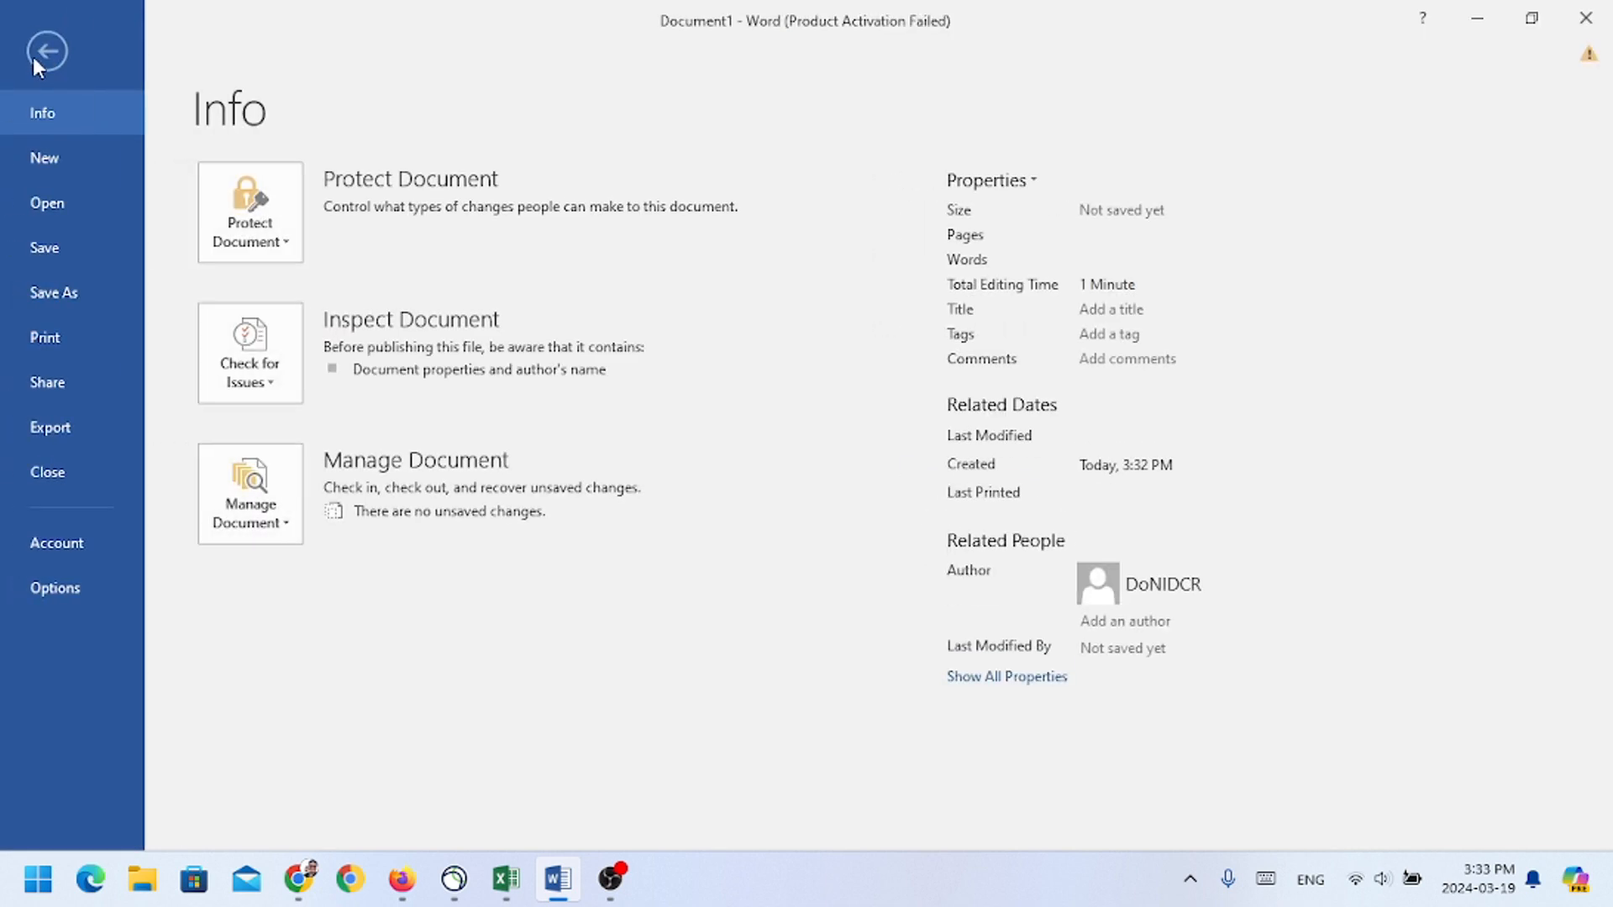
pyautogui.click(52, 338)
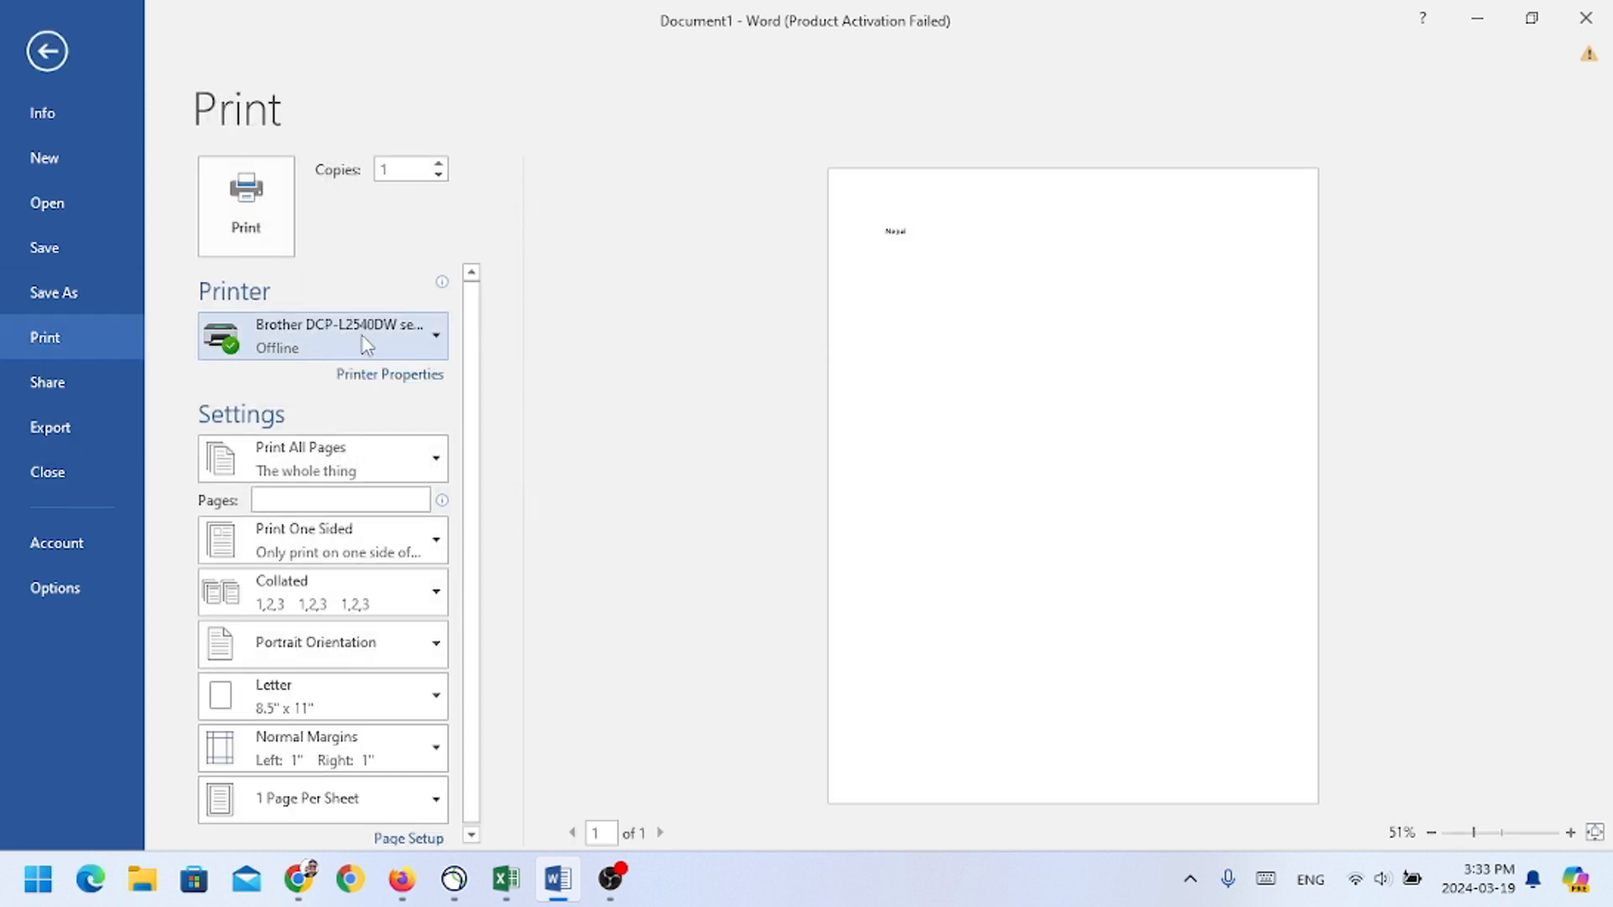
pyautogui.click(434, 340)
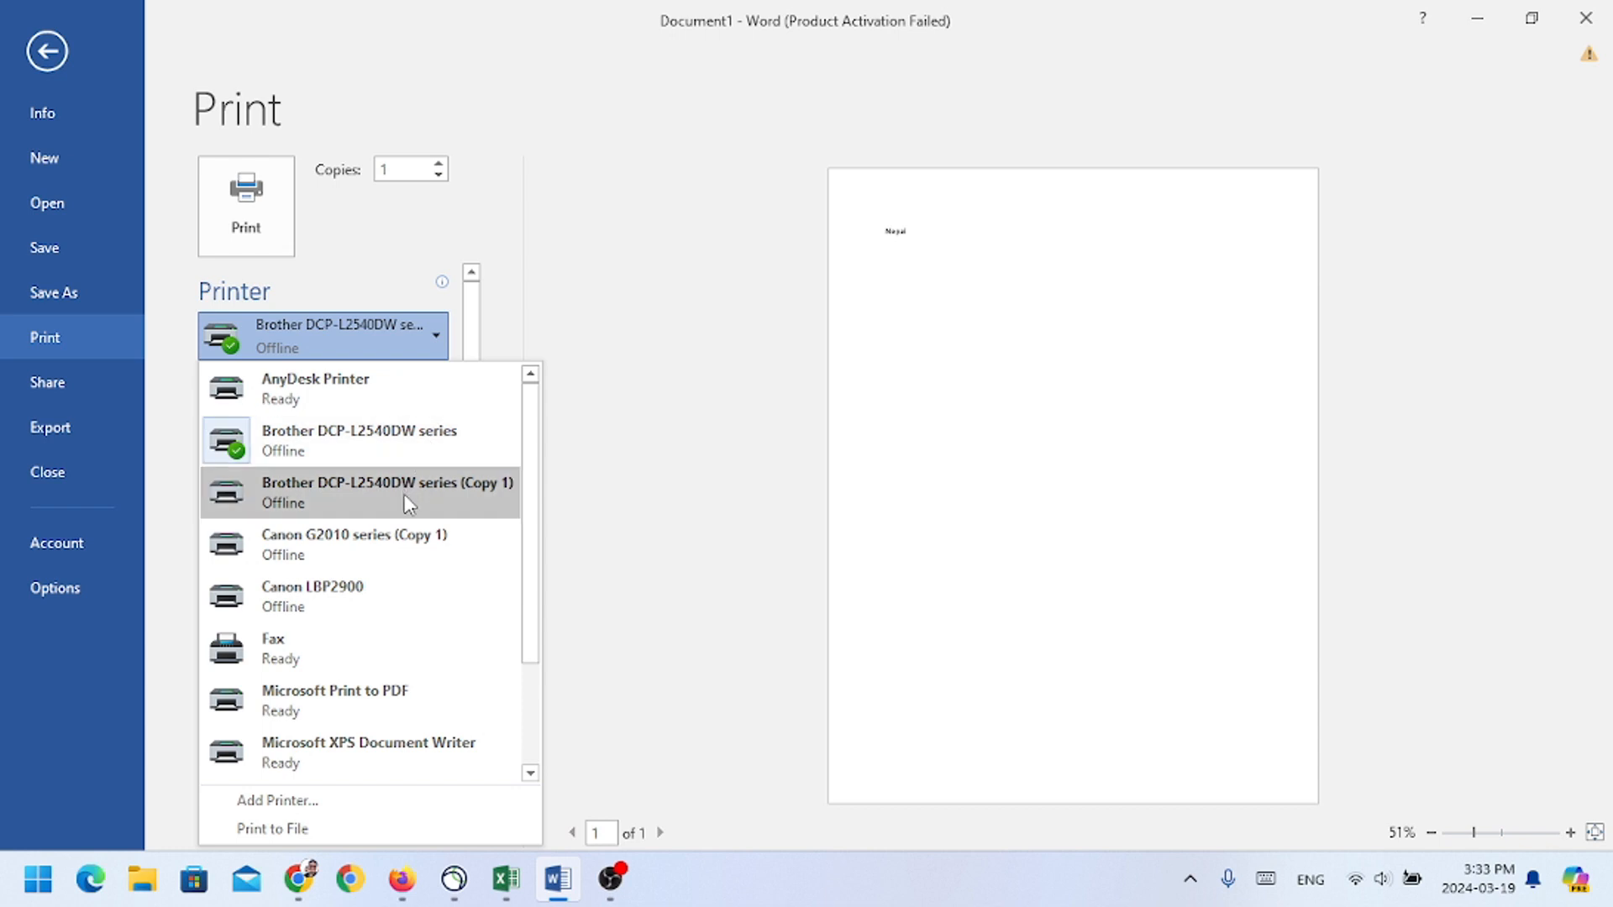
pyautogui.moveTo(532, 481); pyautogui.dragTo(561, 635)
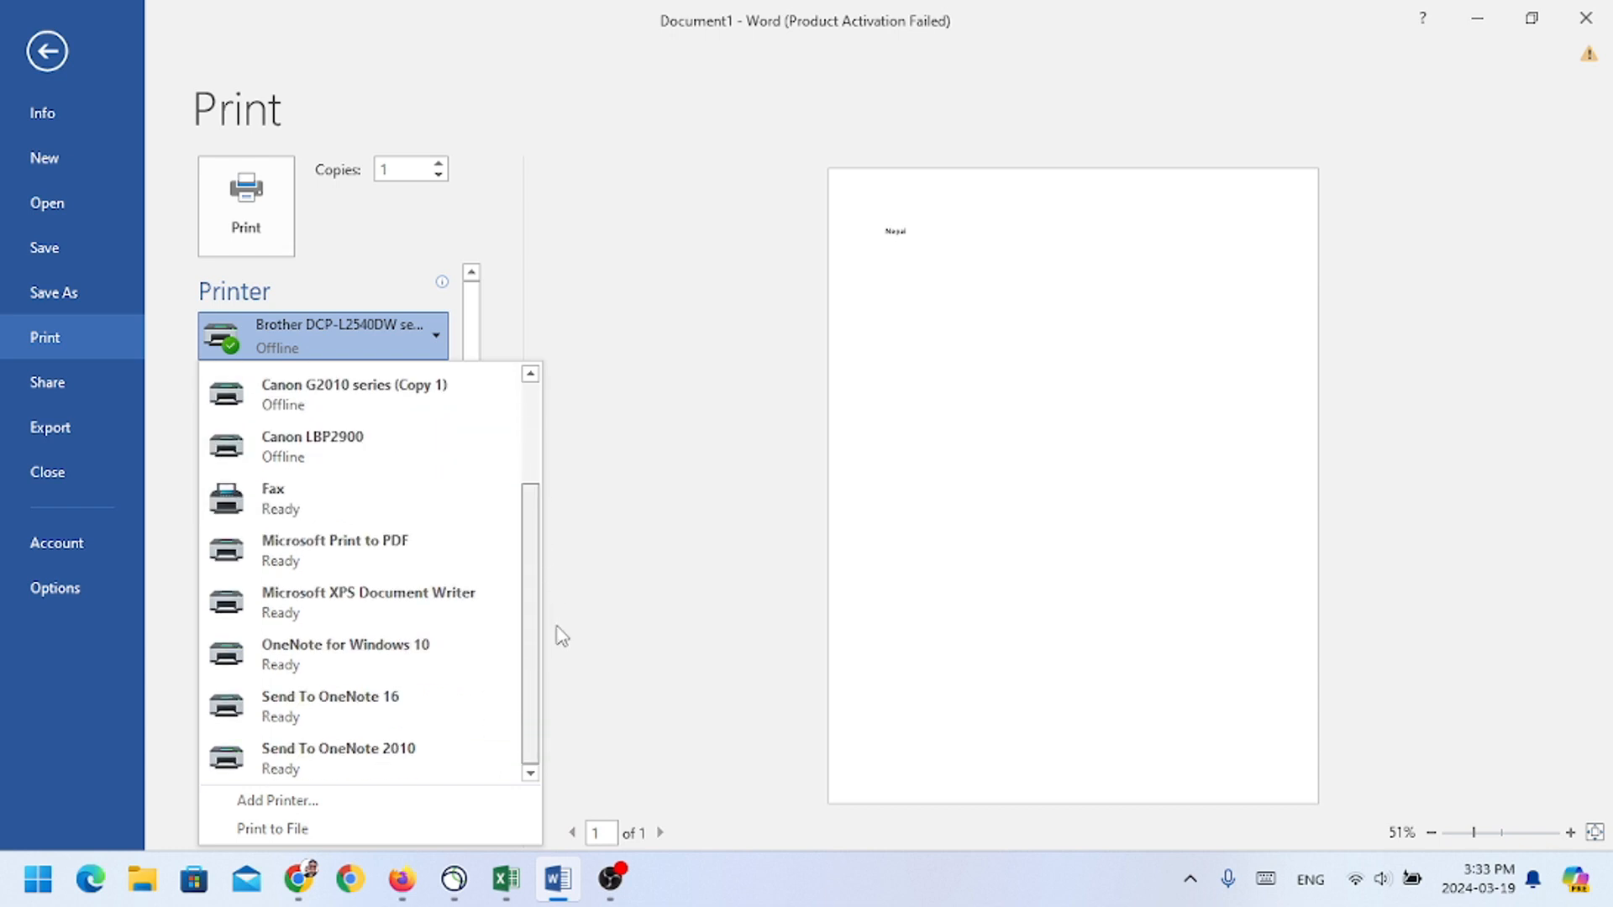
pyautogui.scroll(3, 542, 622)
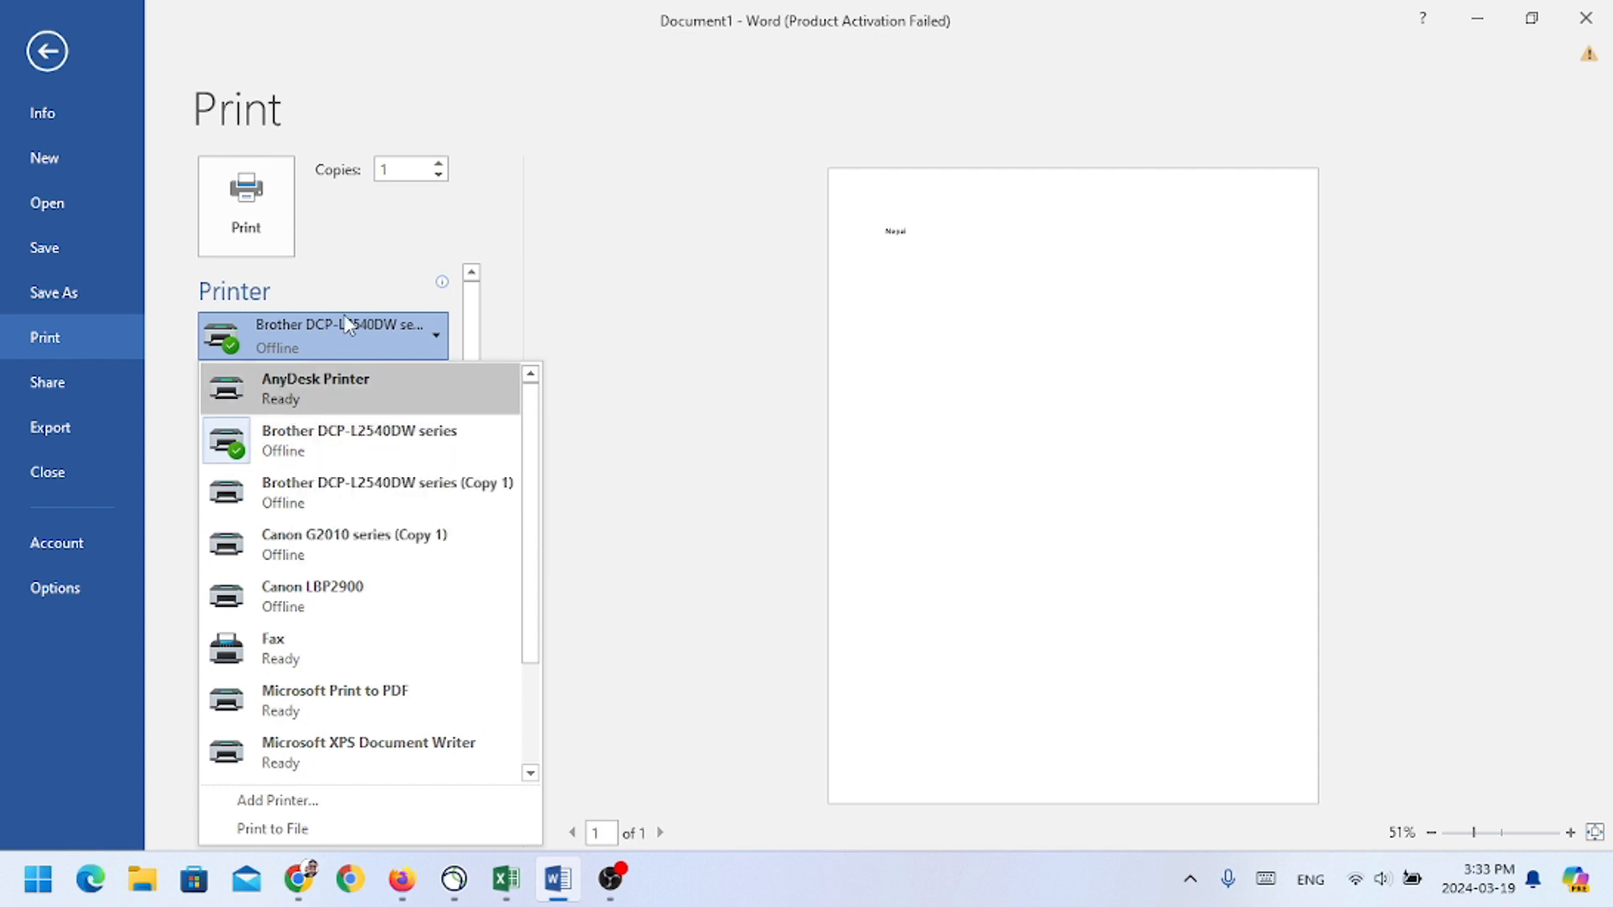
pyautogui.click(53, 59)
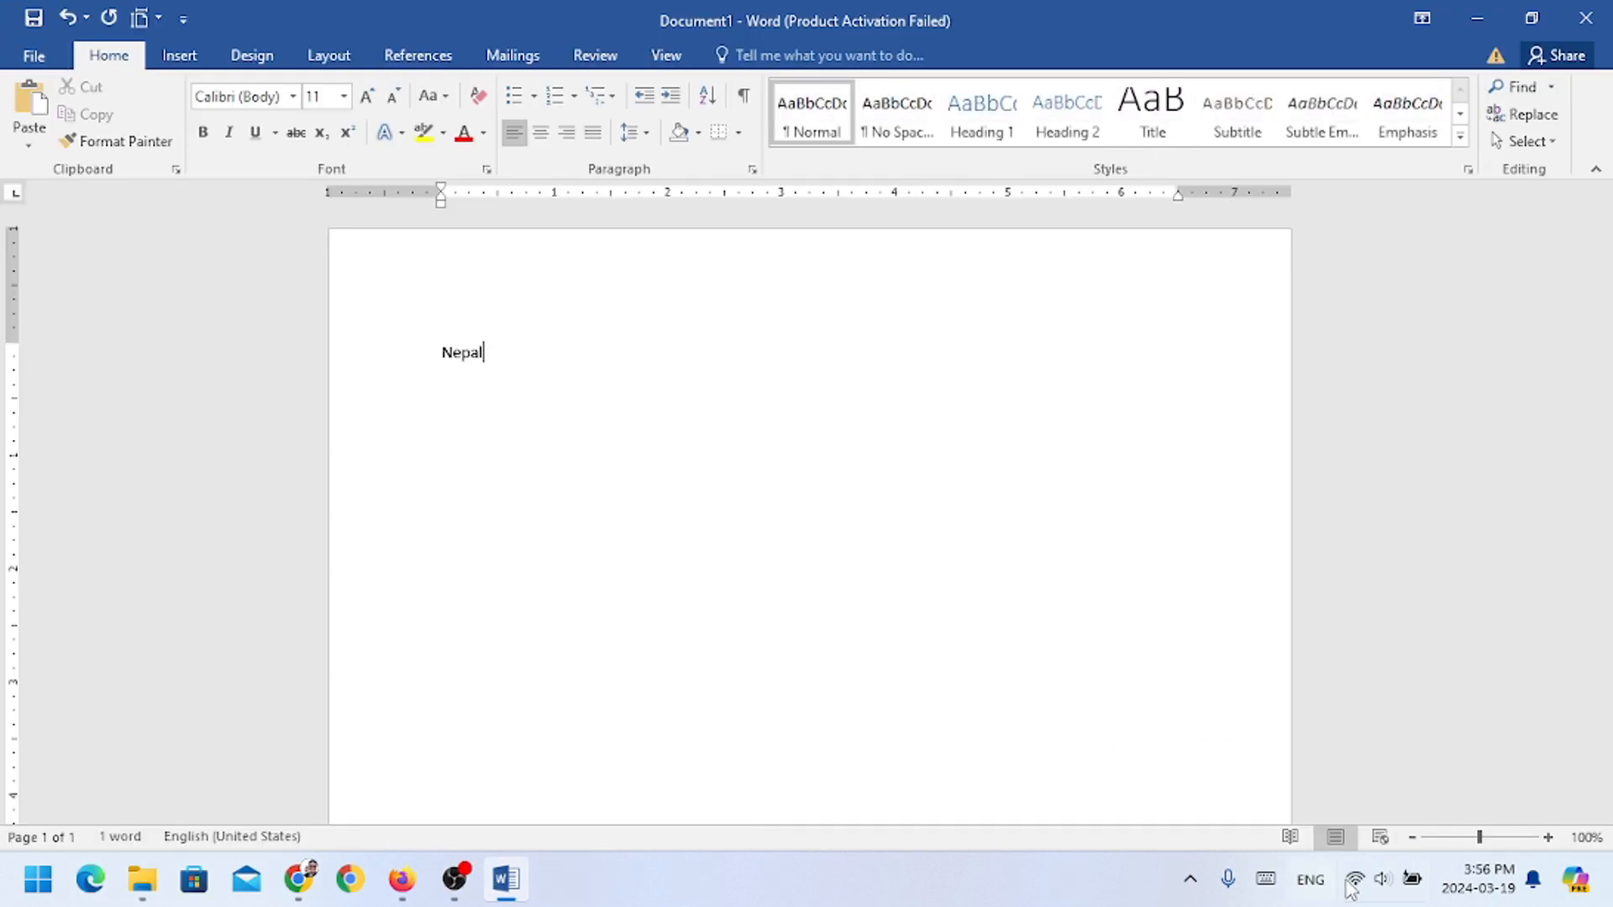
# Step: Check which Wi-Fi network the computer is connected to
pyautogui.click(1354, 884)
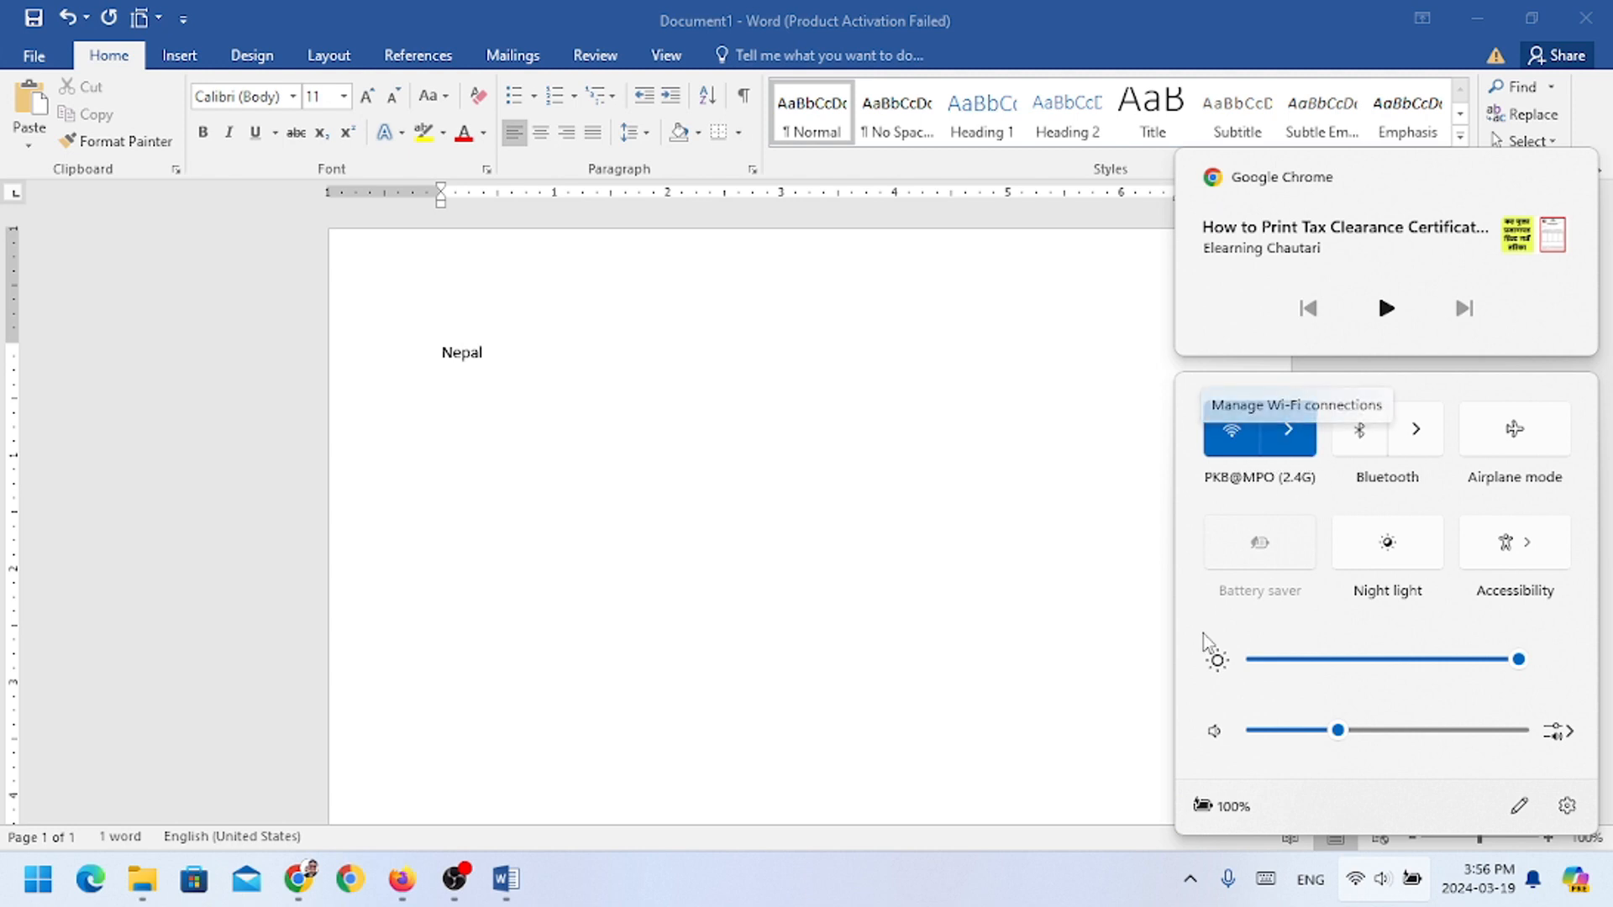
pyautogui.click(1287, 431)
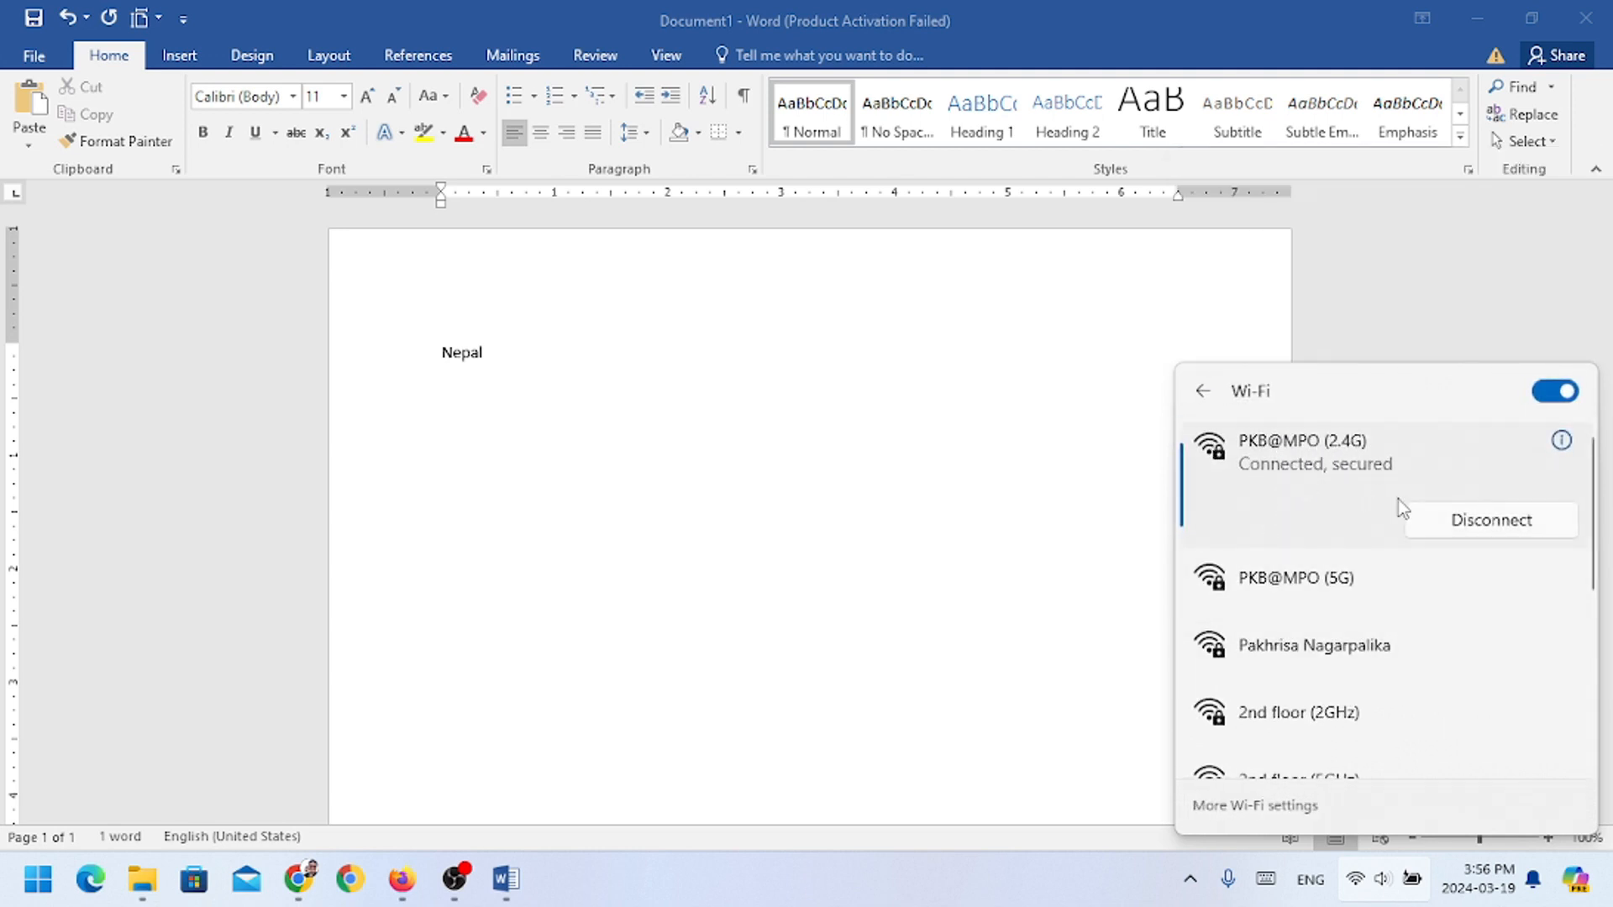
pyautogui.click(942, 444)
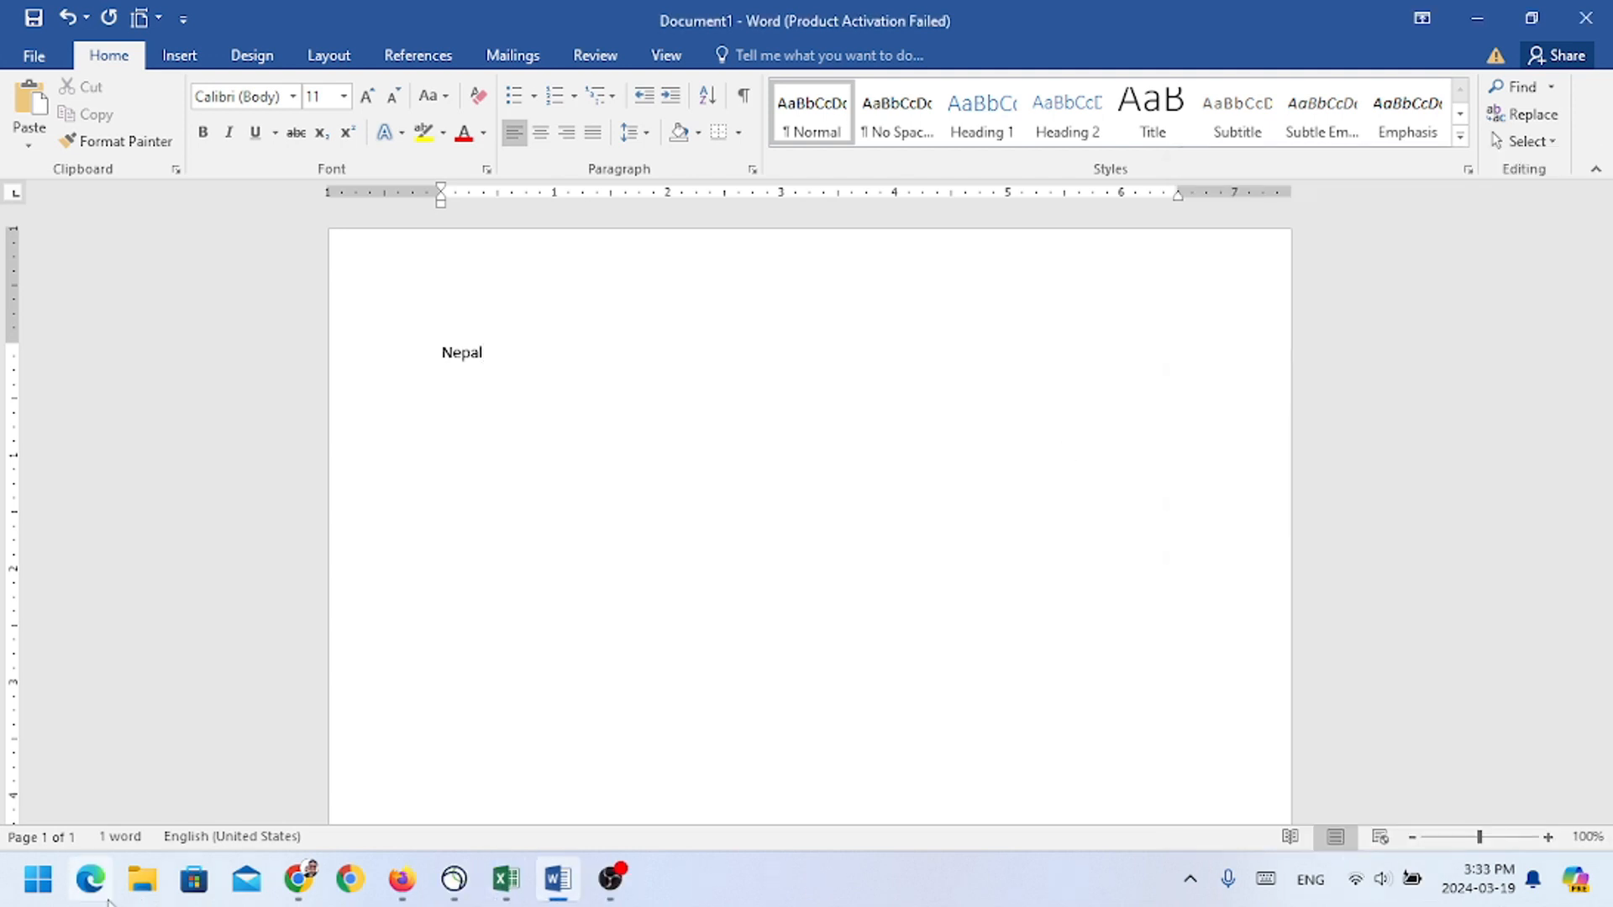
# Step: Open the Printers & scanners settings by way of Control Panel's devices and printers
pyautogui.click(39, 882)
pyautogui.write('con')
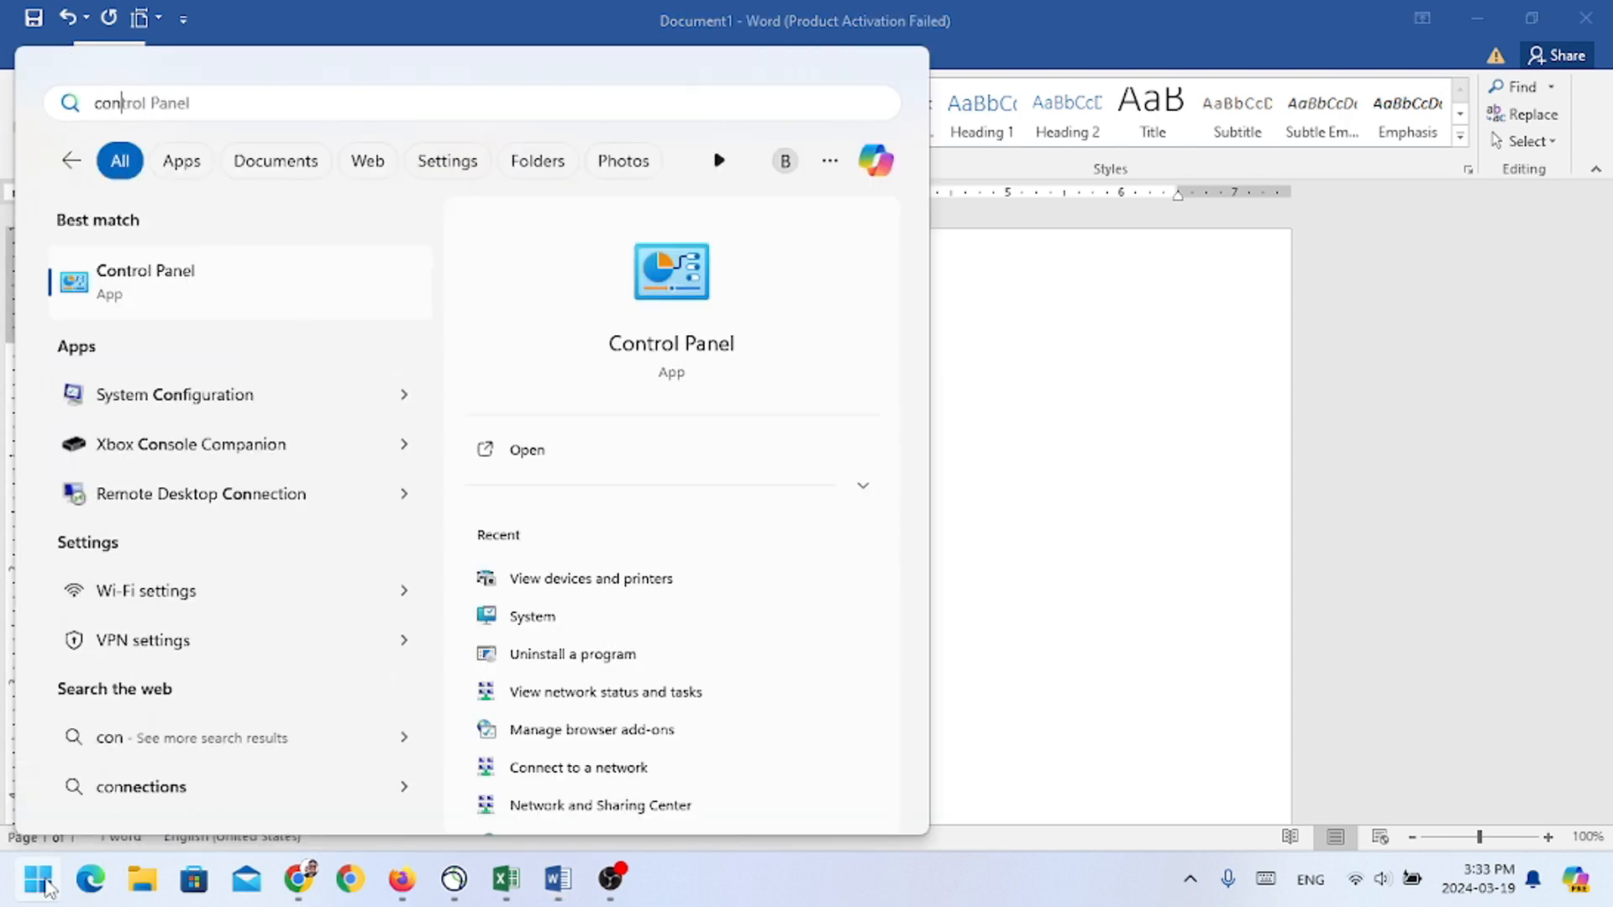
pyautogui.click(99, 286)
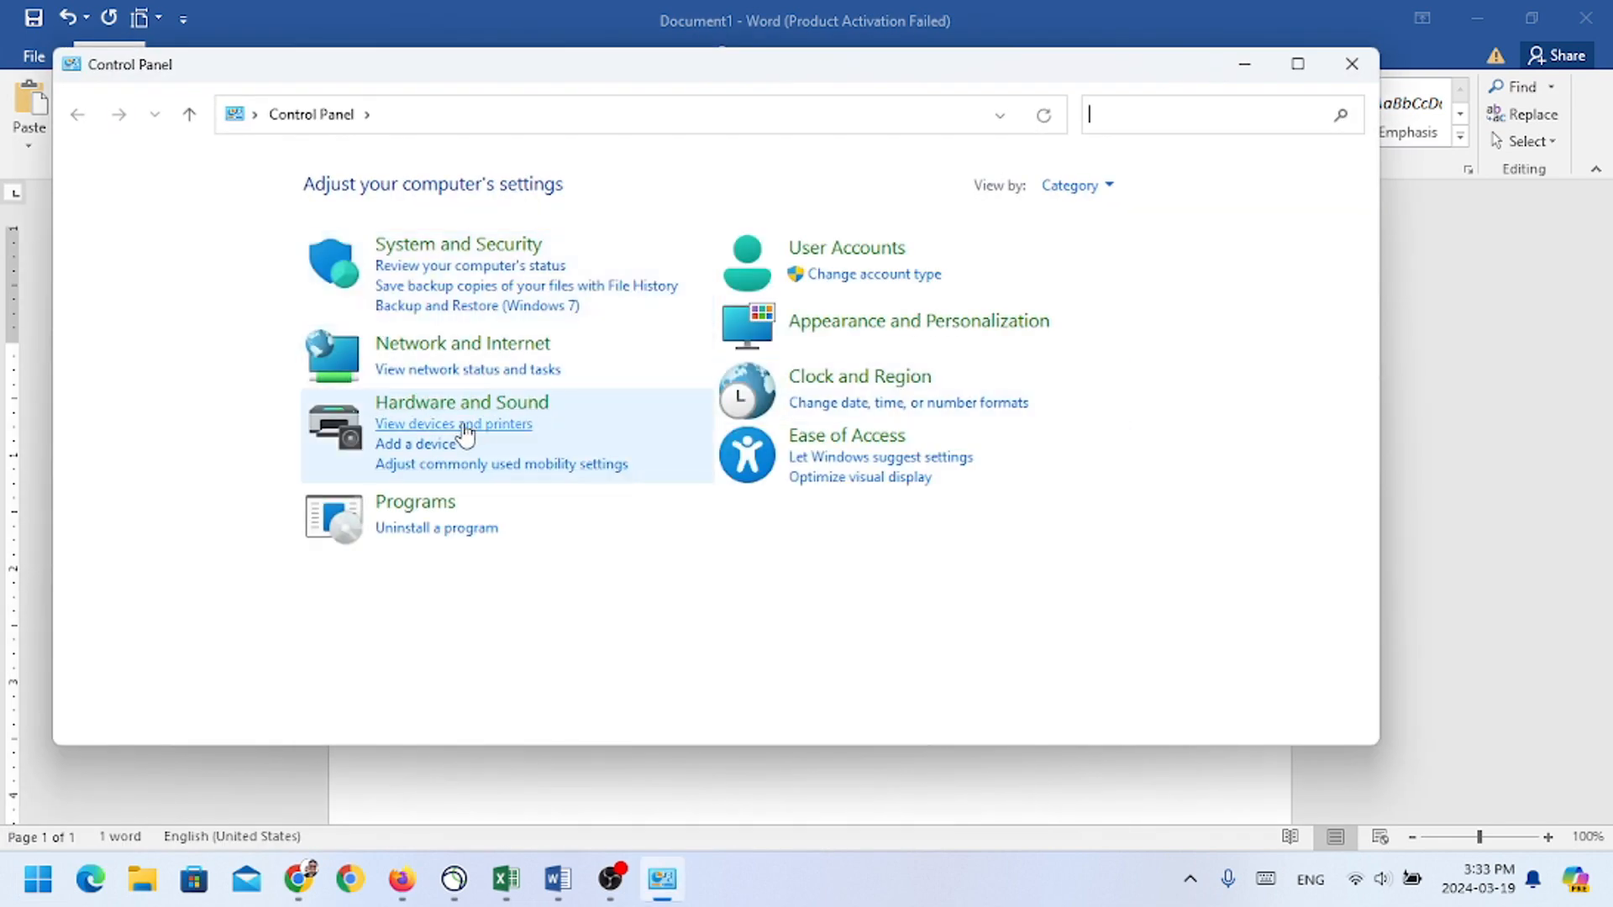
pyautogui.click(461, 423)
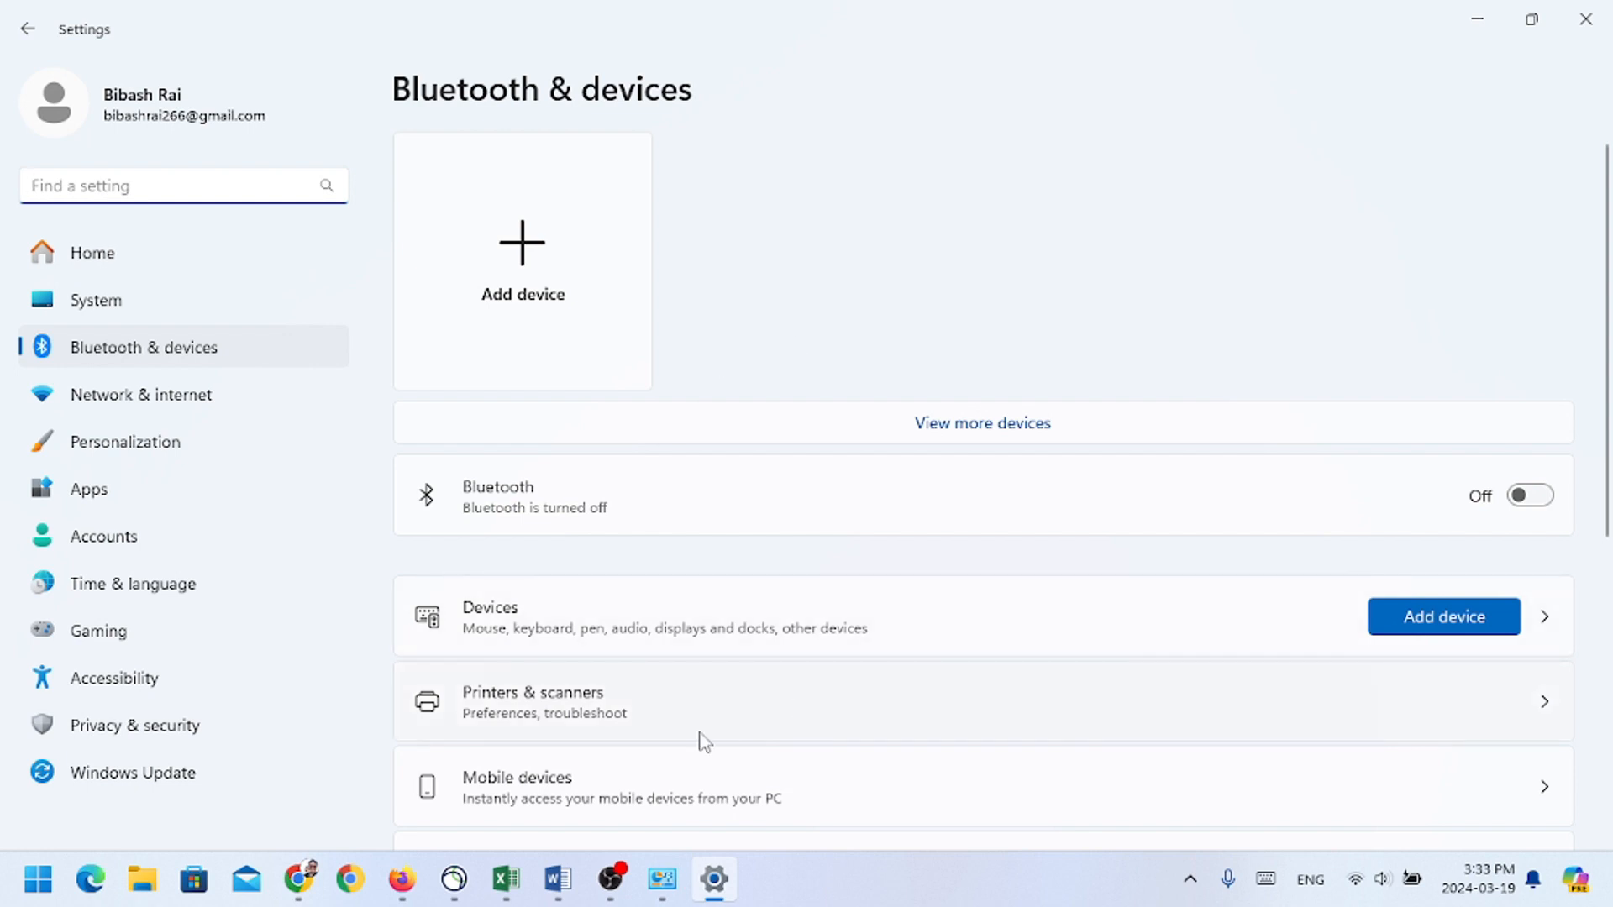
pyautogui.scroll(-3, 704, 742)
pyautogui.click(600, 529)
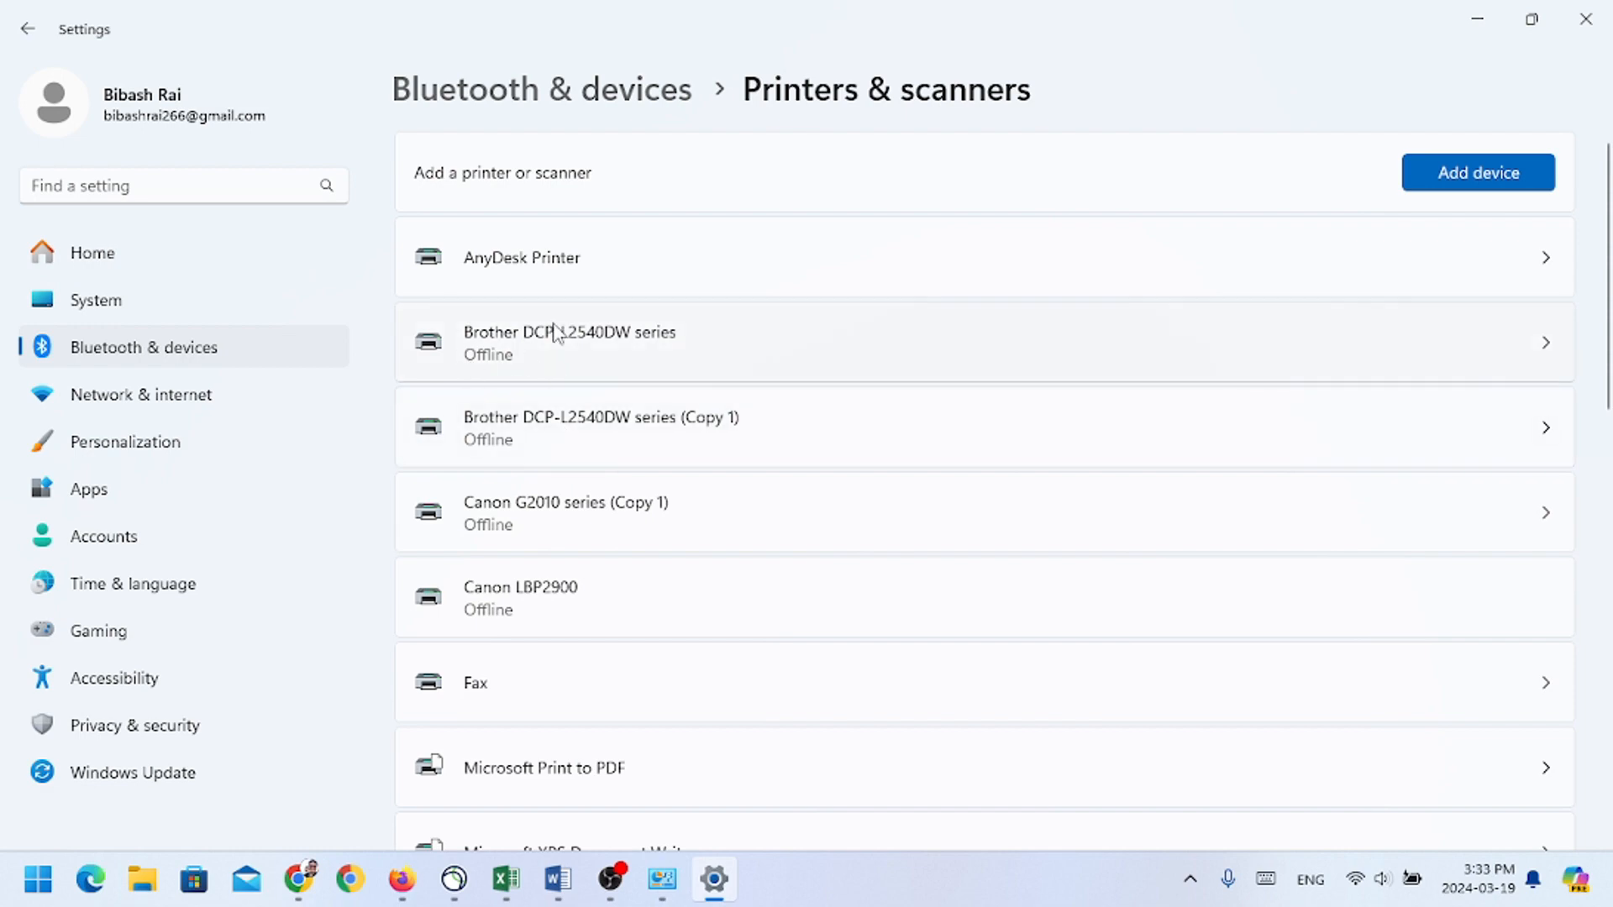
# Step: Open the Brother DCP-L2540DW series printer's settings, view the classic Devices and Printers list, and clear away the open windows
pyautogui.click(554, 335)
pyautogui.scroll(-2, 755, 722)
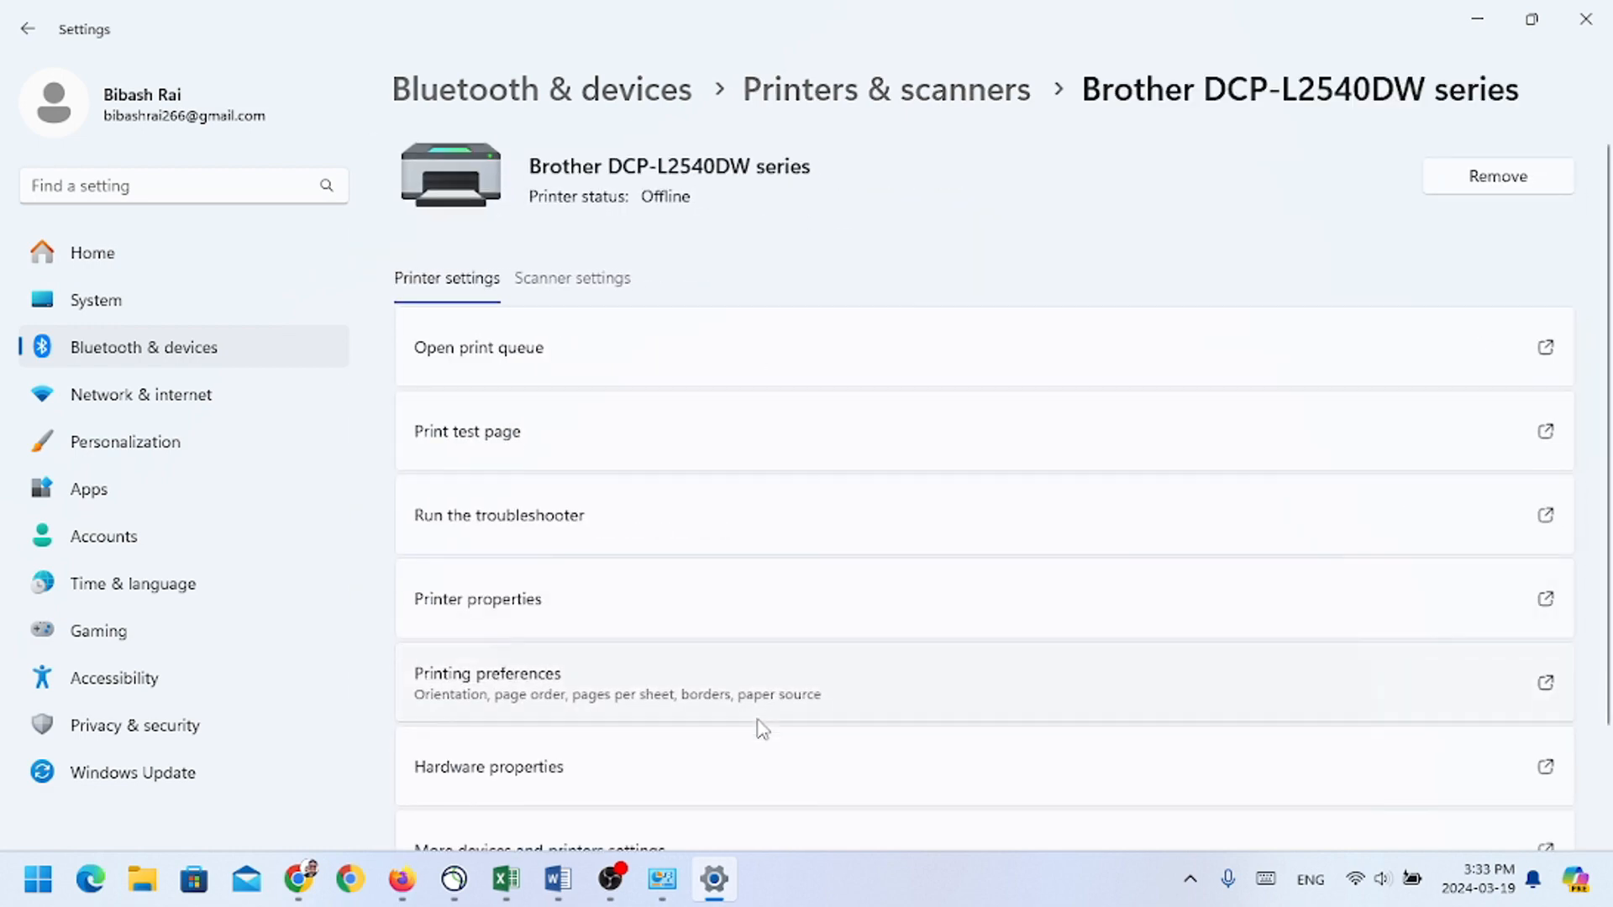
pyautogui.click(587, 739)
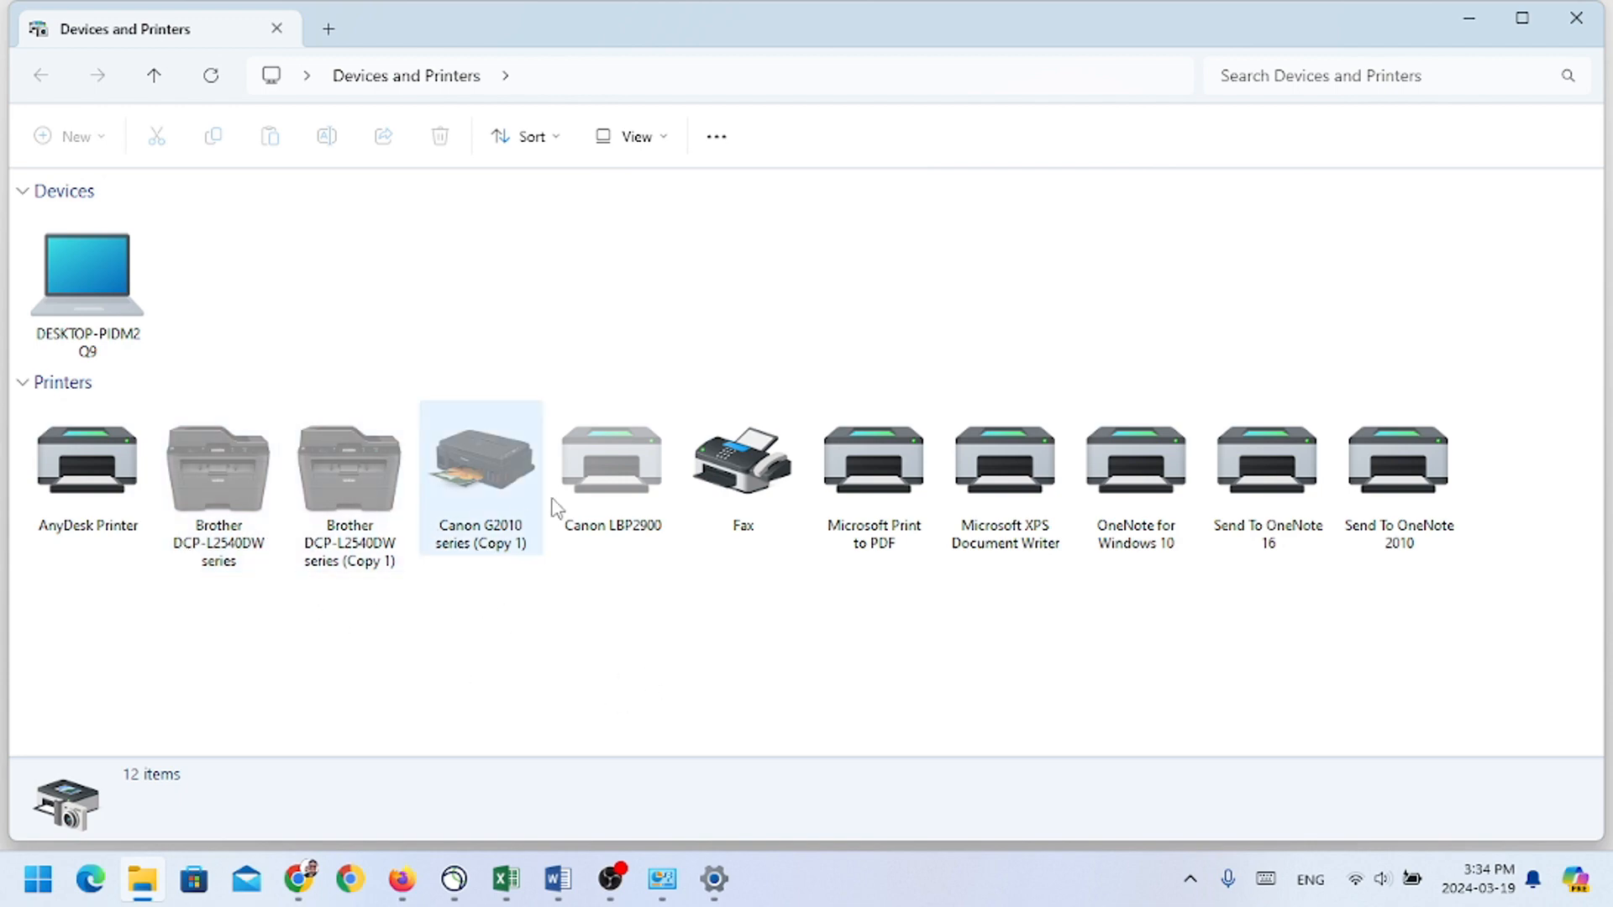
pyautogui.click(1475, 24)
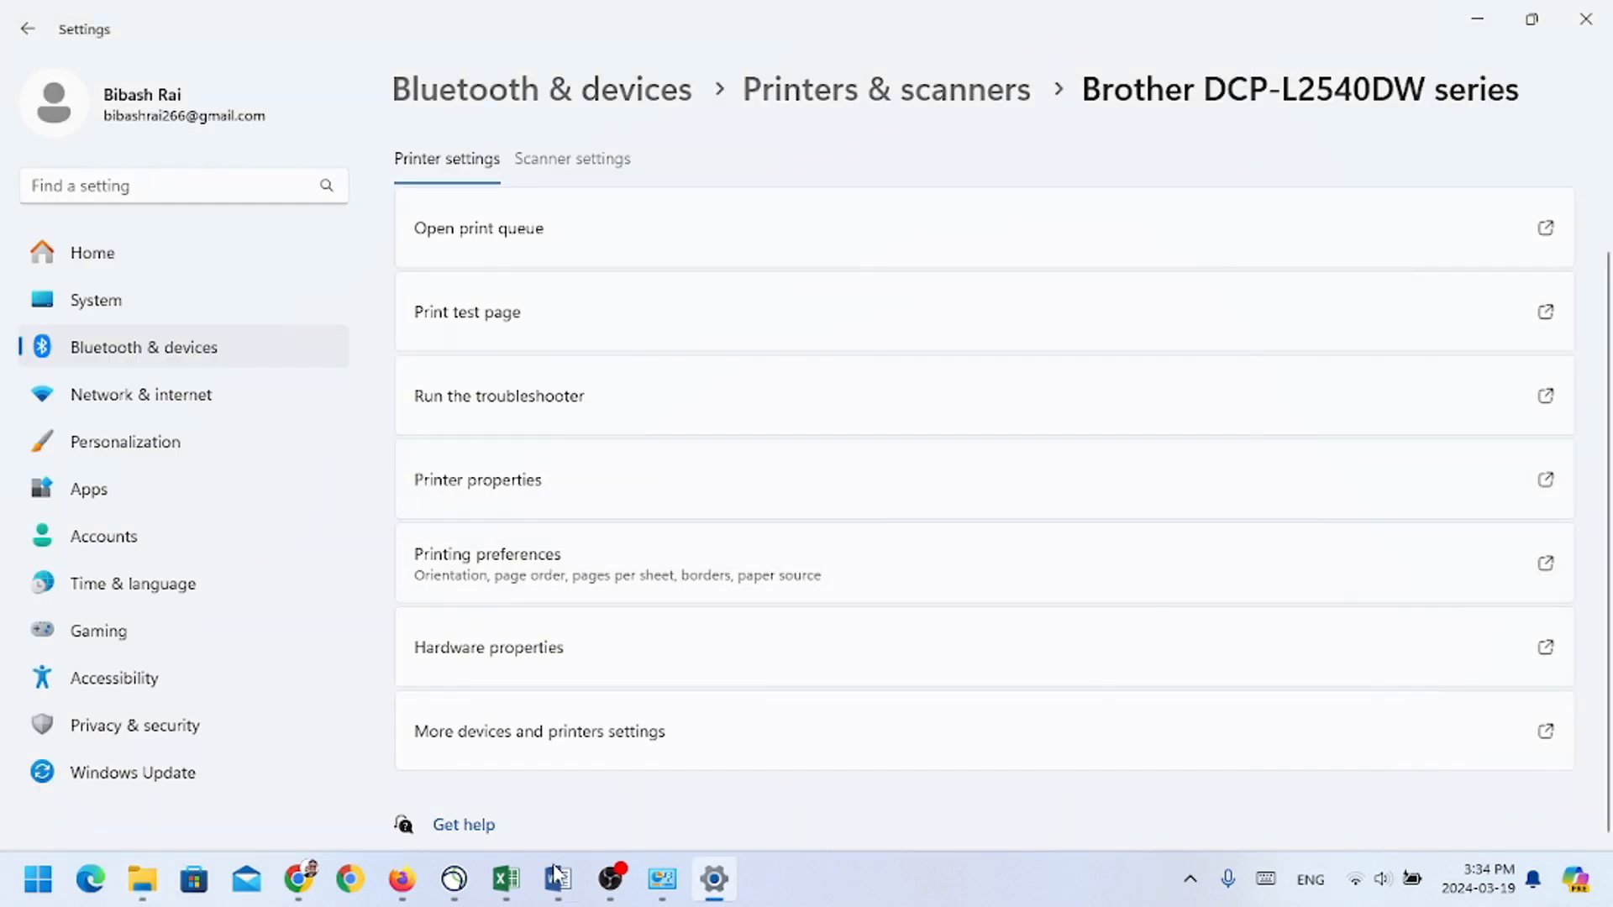
pyautogui.moveTo(609, 883)
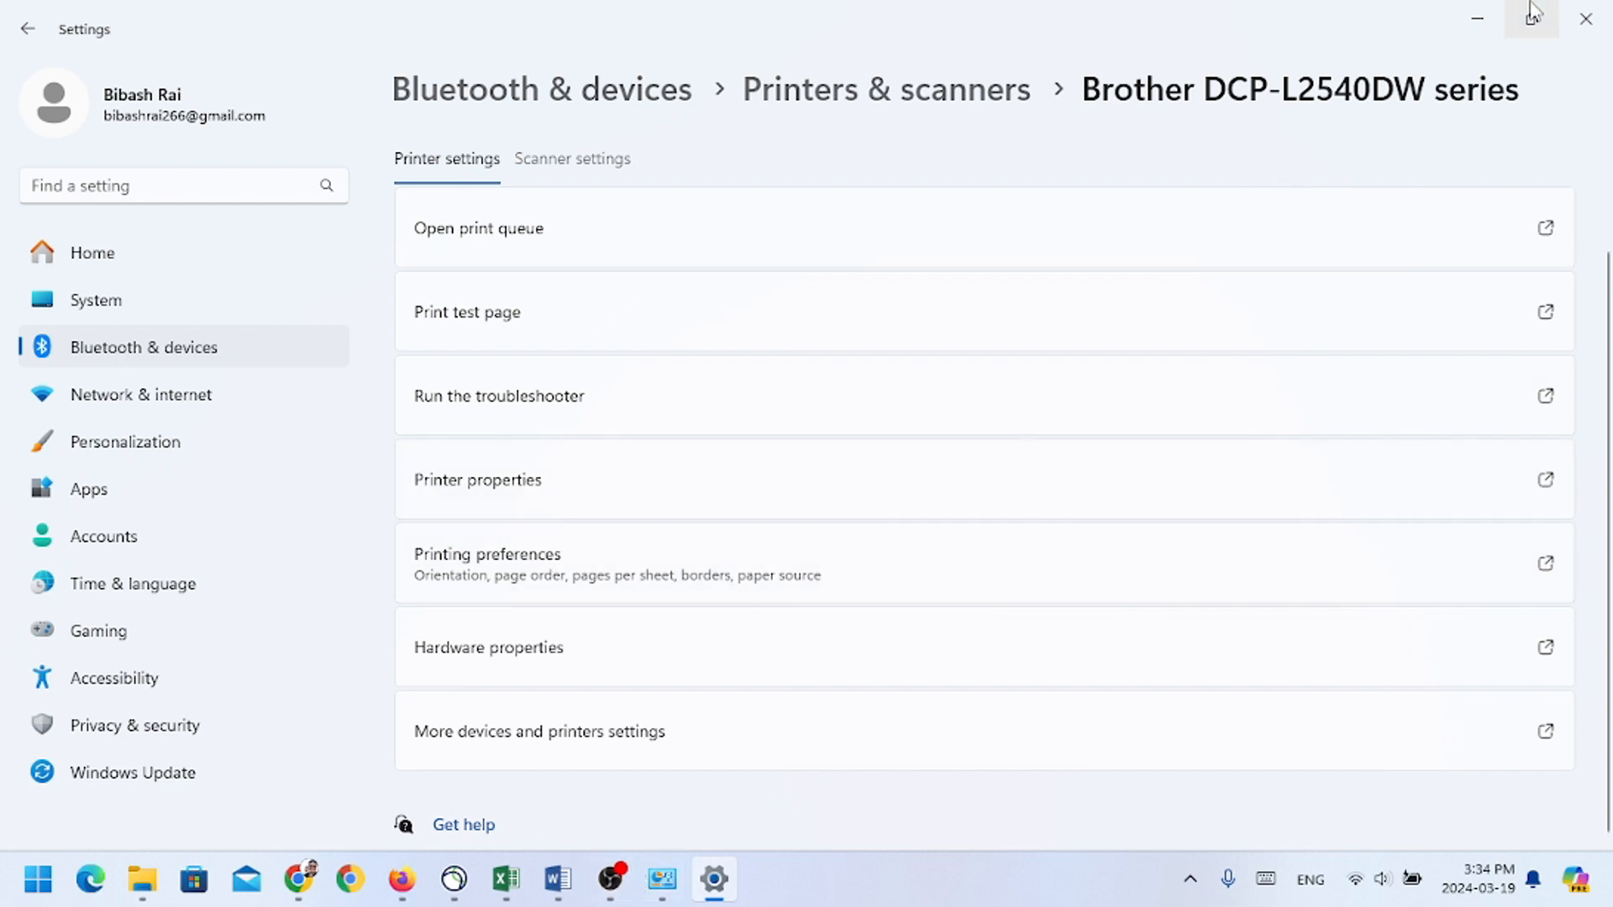
pyautogui.click(1477, 25)
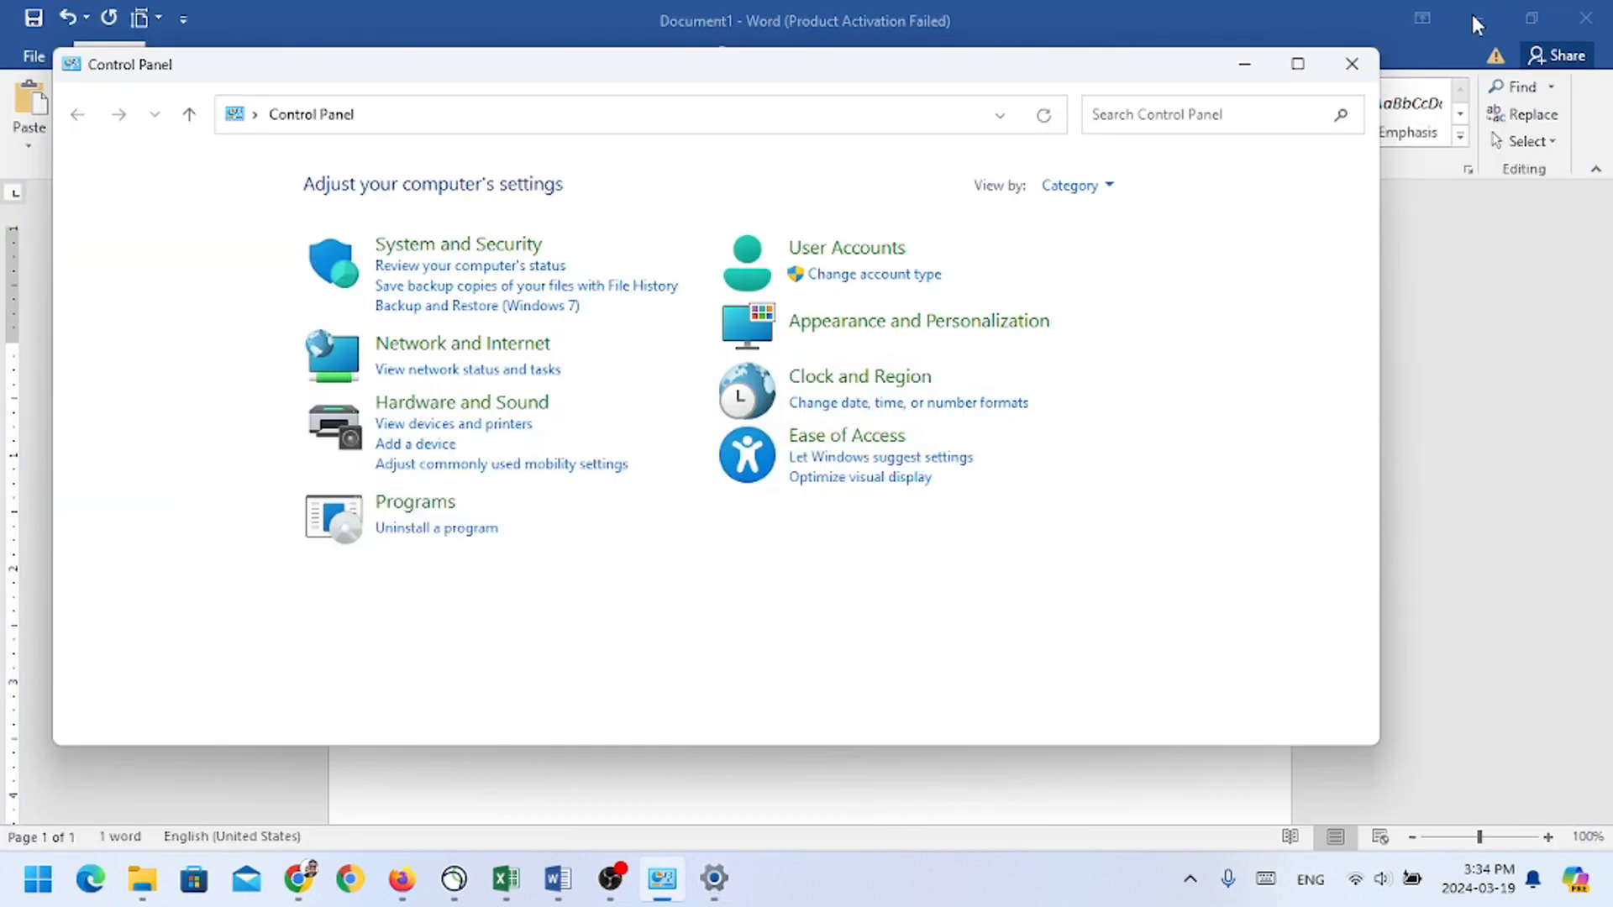
pyautogui.click(1353, 76)
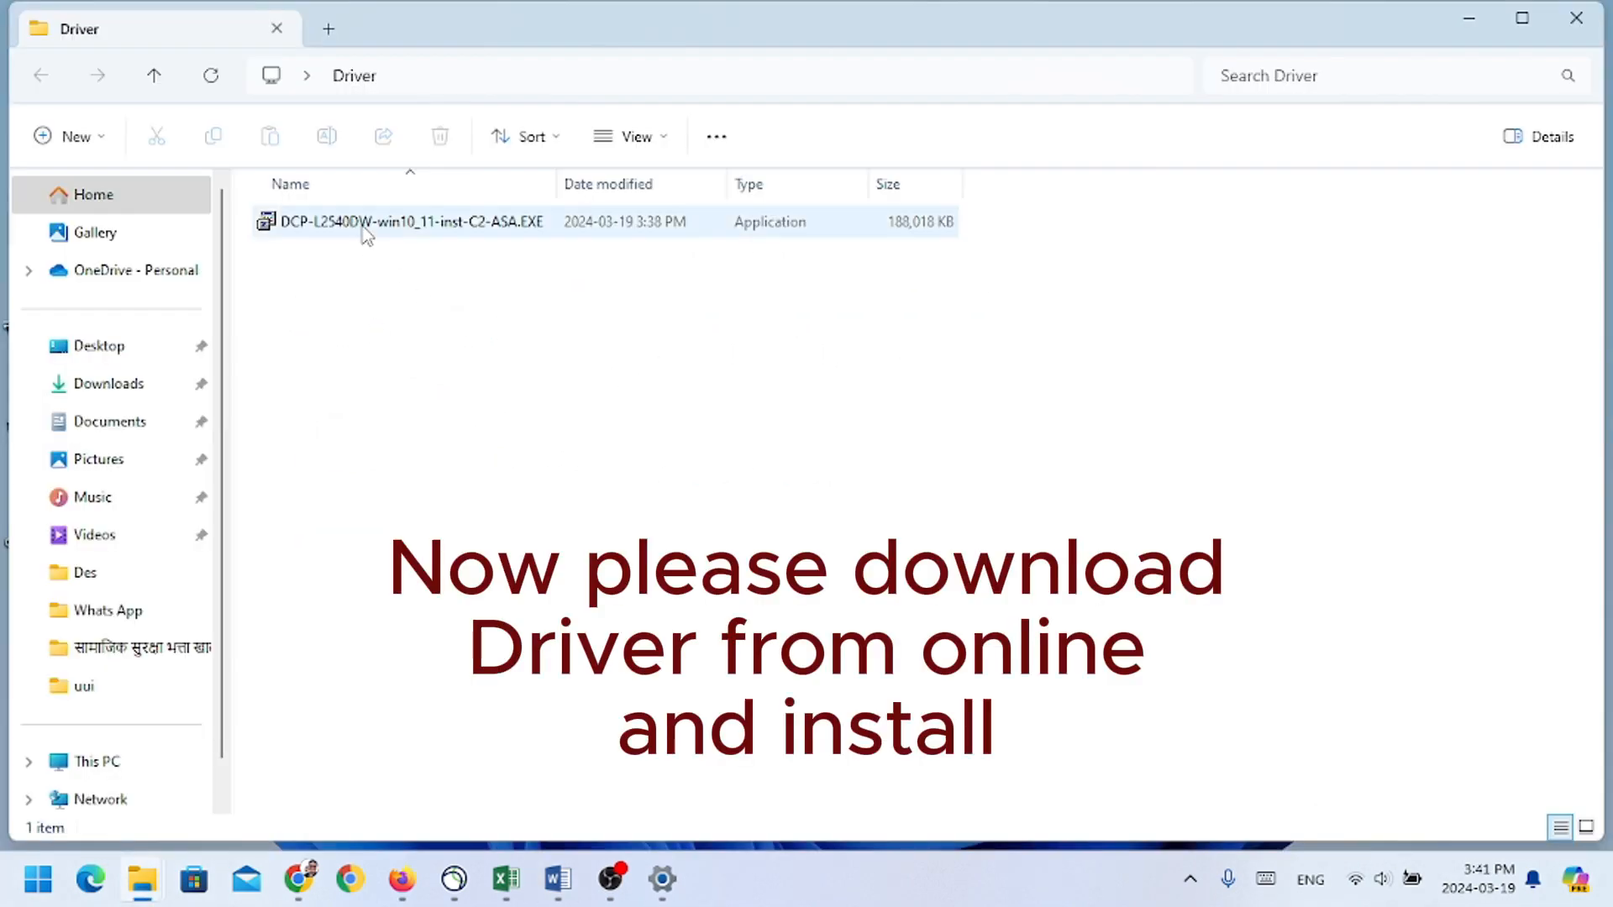
# Step: Run DCP-L2540DW-win10_11-inst-C2-ASA.EXE as administrator and choose English(United Kingdom) as the installer language
pyautogui.rightClick(367, 236)
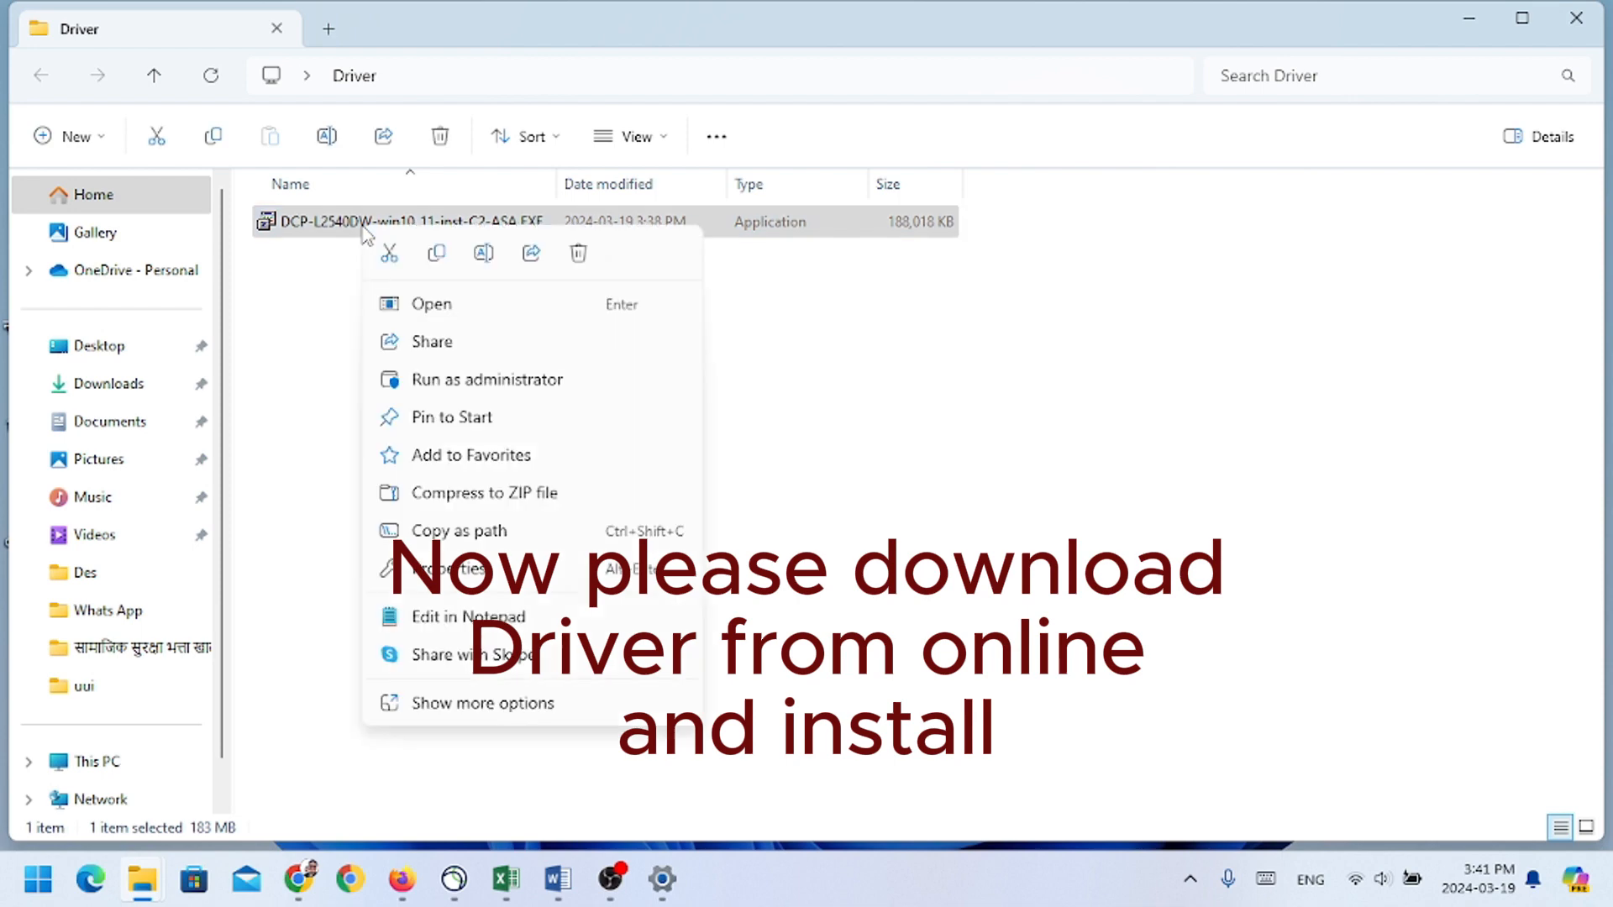
pyautogui.click(467, 388)
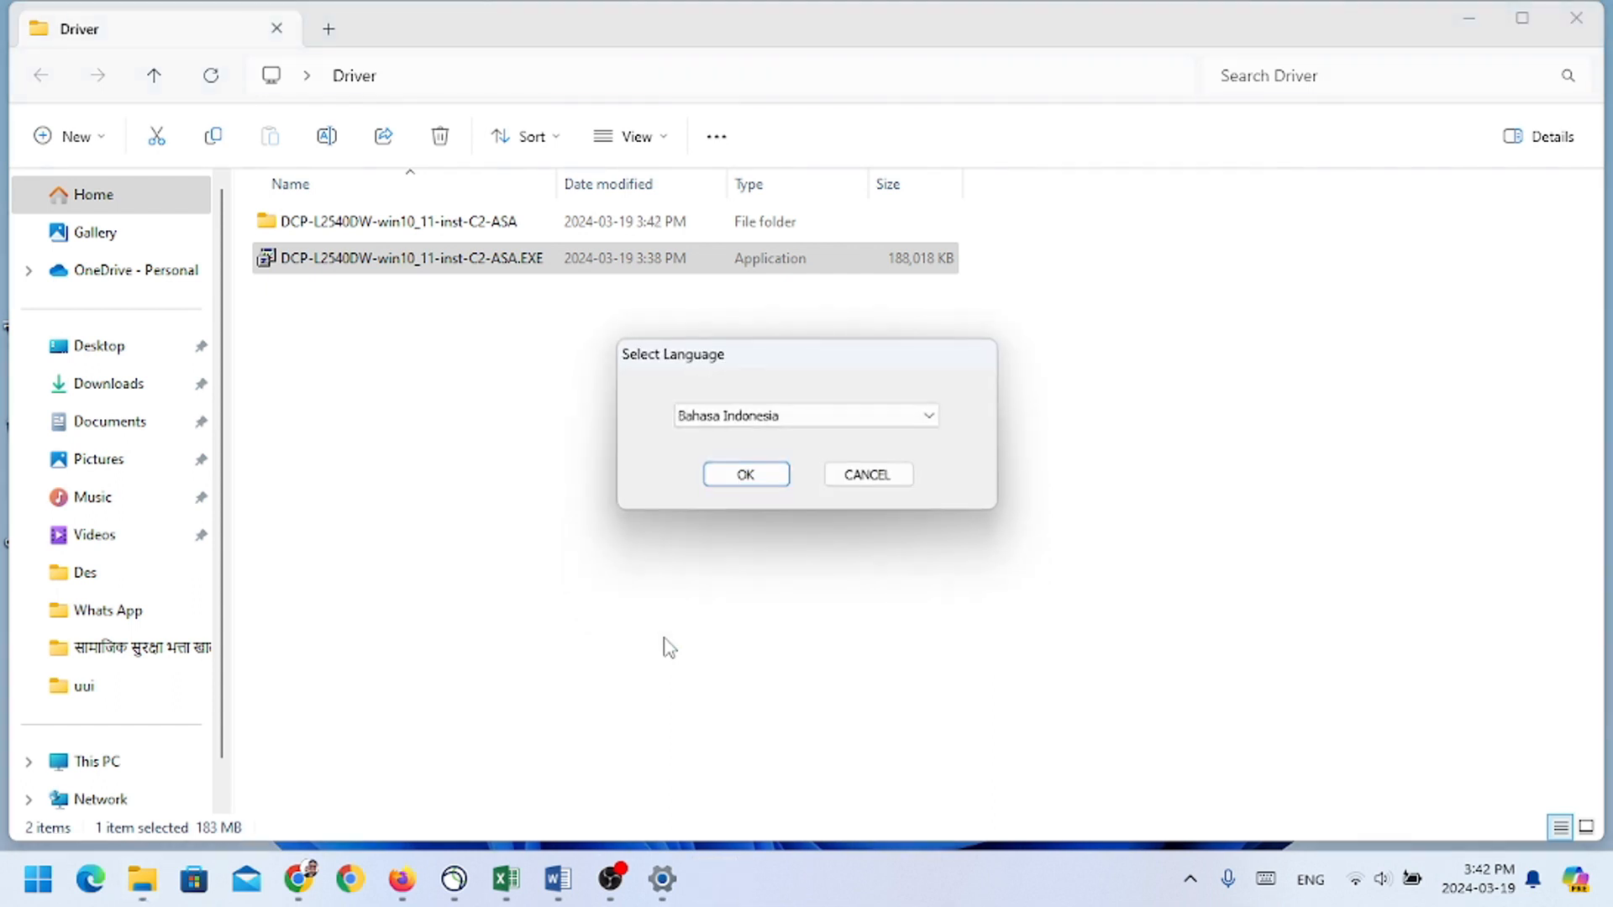
pyautogui.click(823, 416)
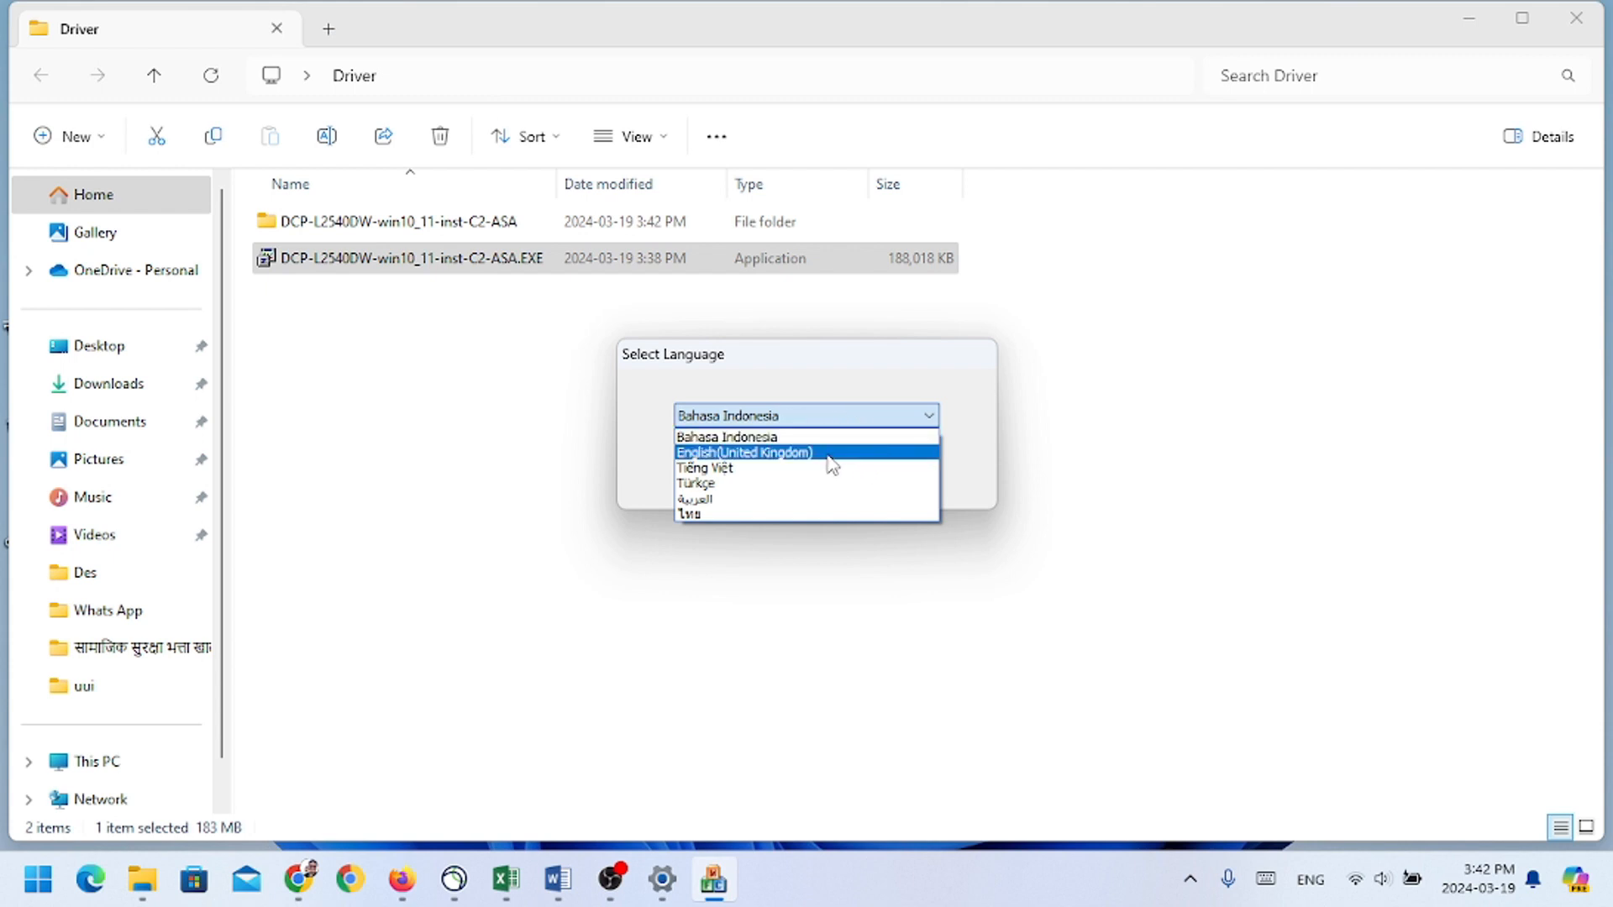
pyautogui.click(827, 455)
pyautogui.click(765, 477)
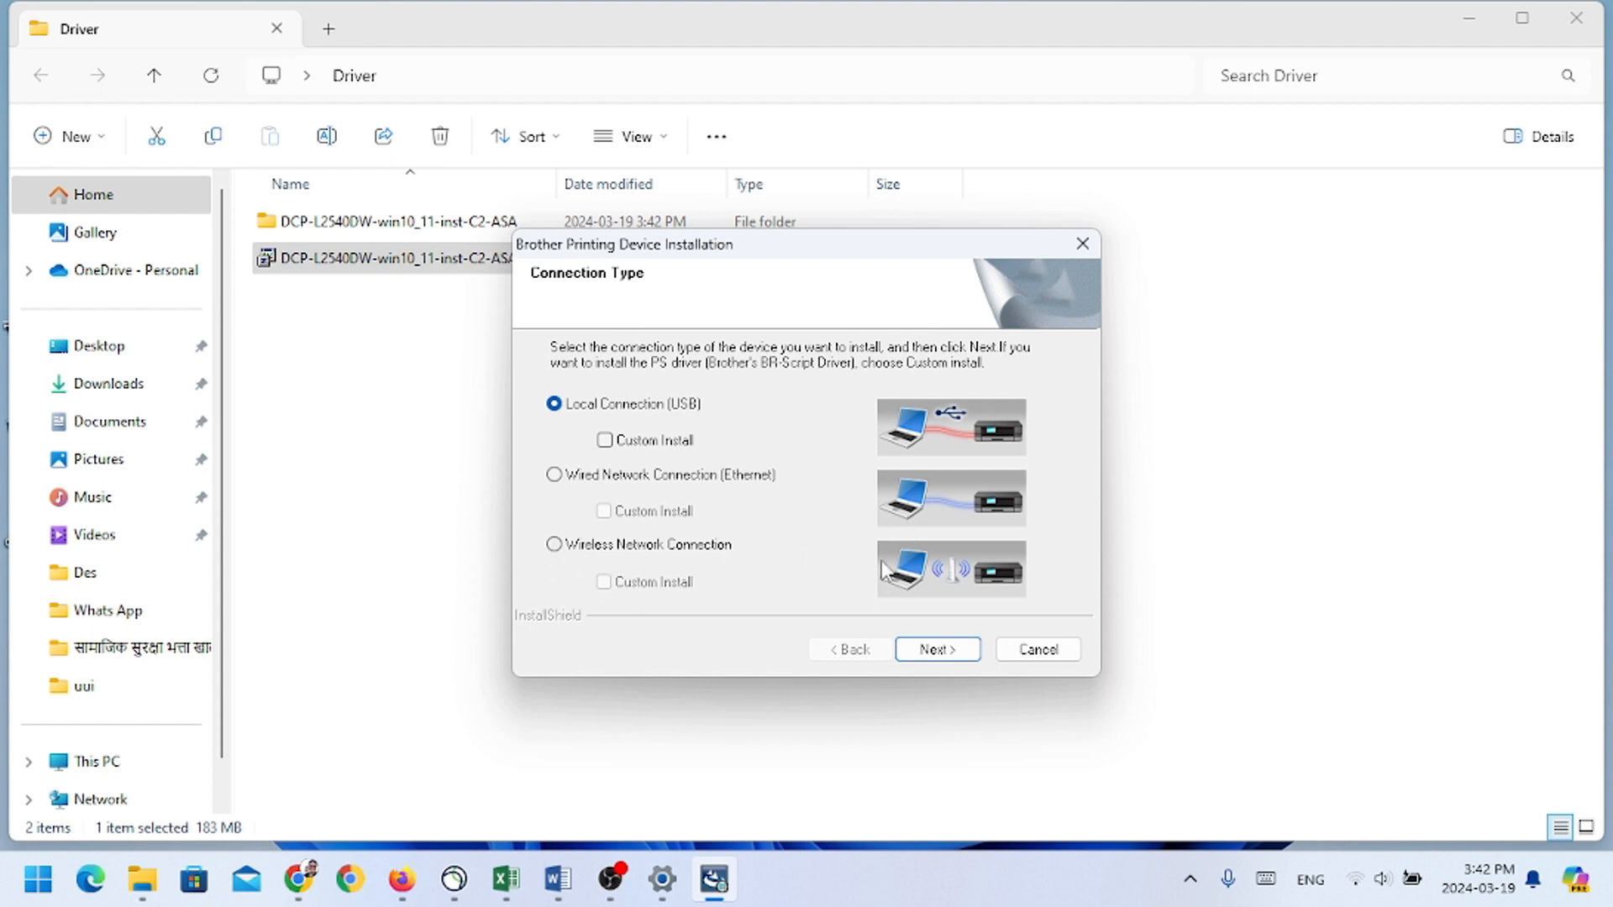
# Step: Set the connection type to Wireless Network Connection and continue without changing the Windows Firewall settings
pyautogui.click(555, 546)
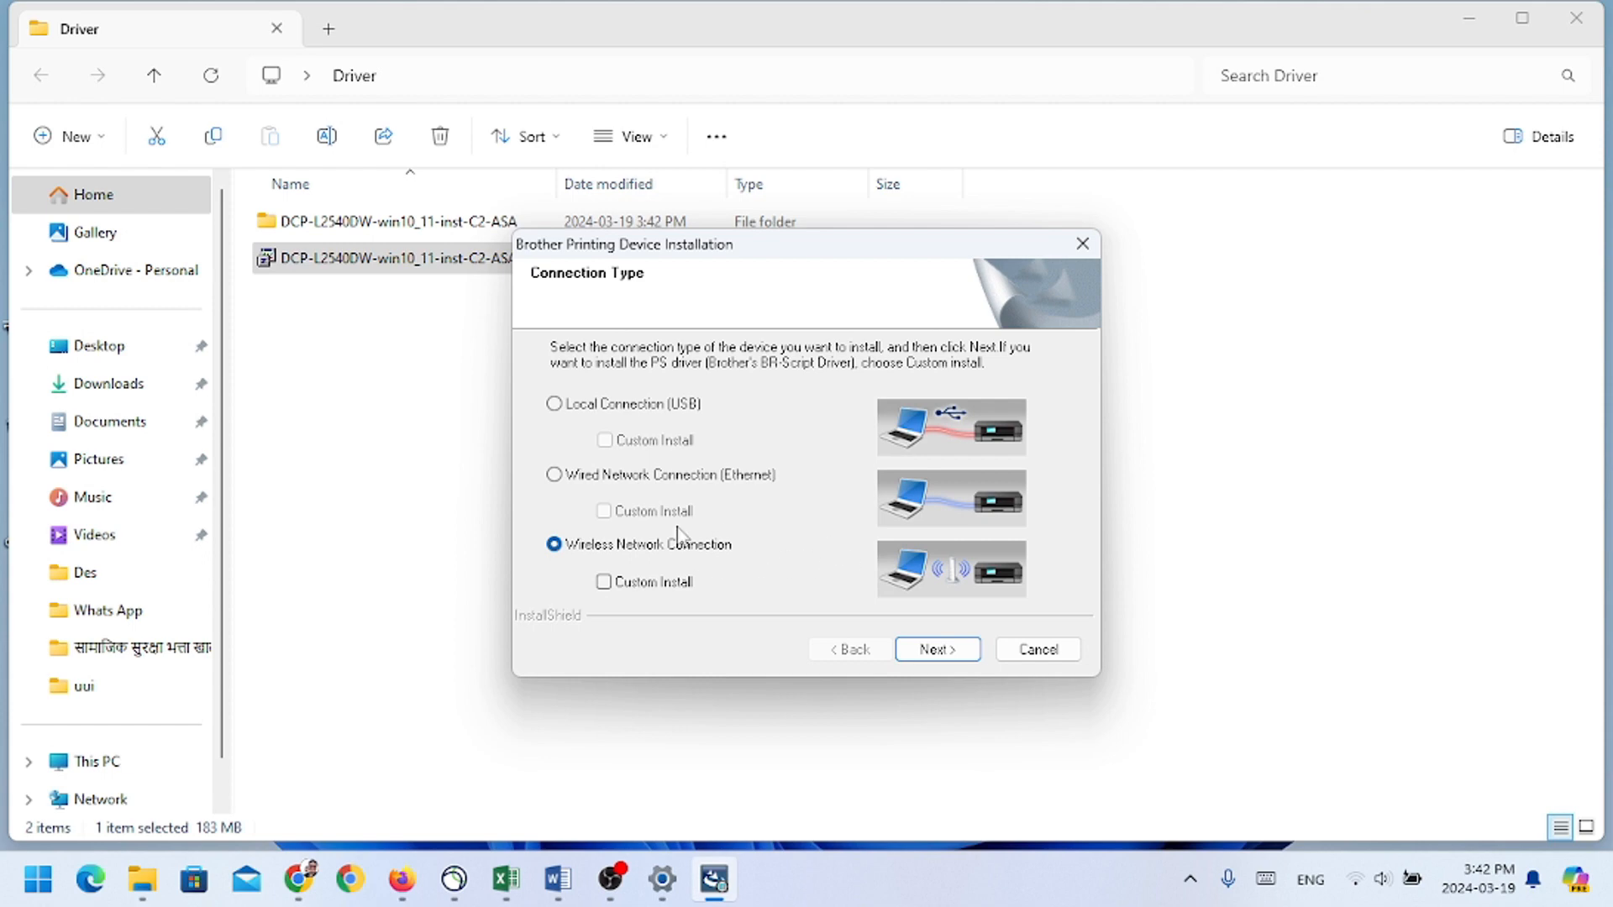
pyautogui.click(937, 652)
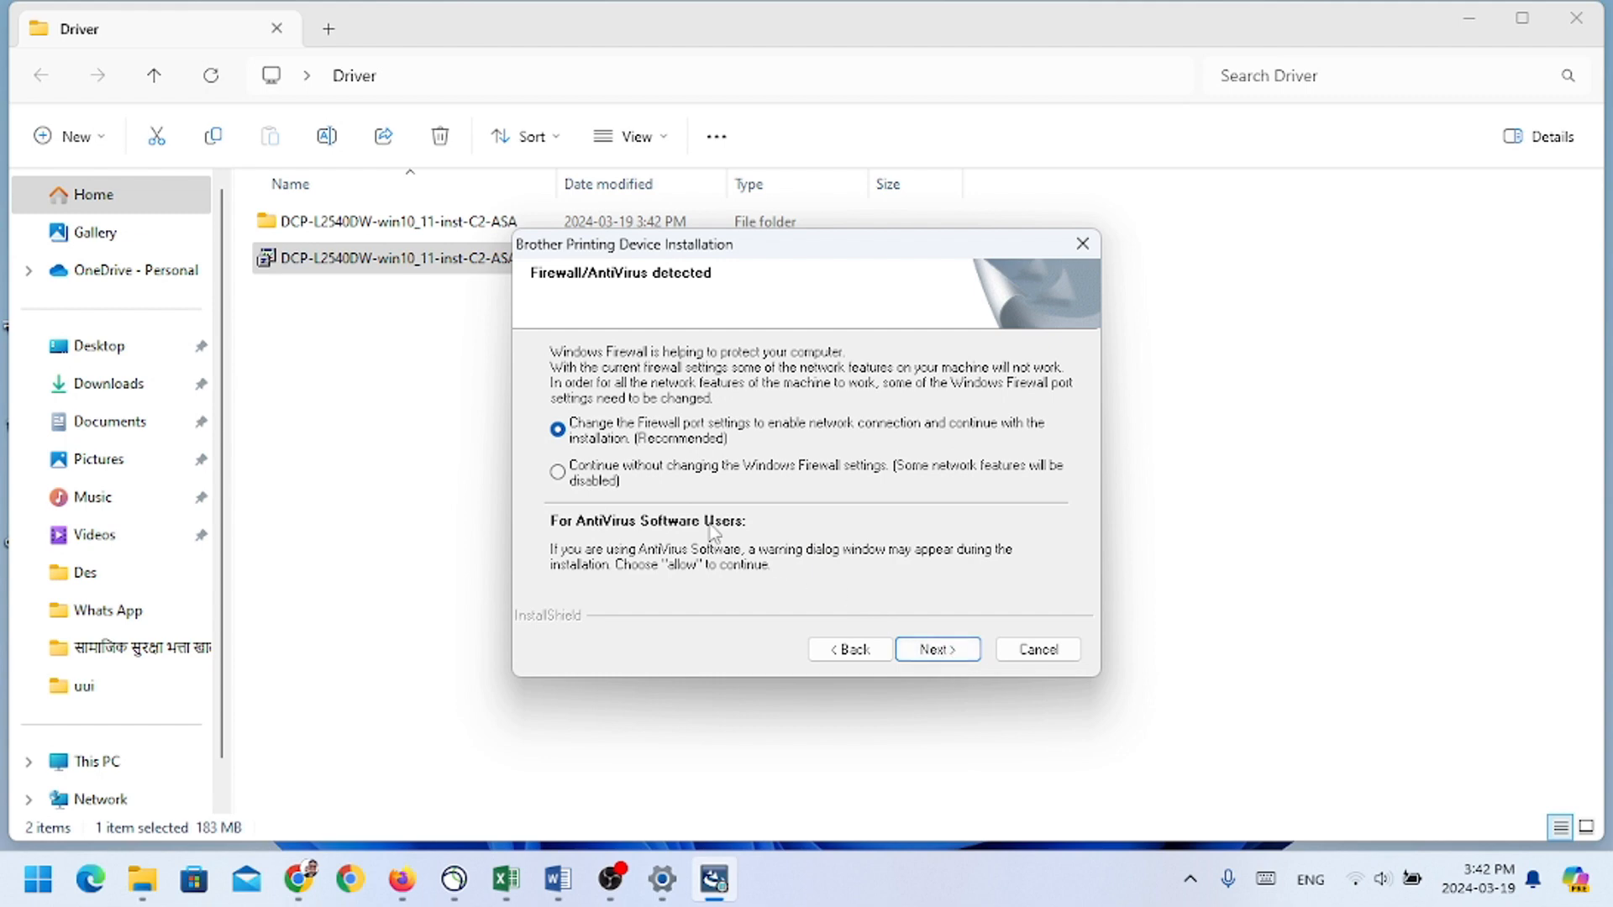
pyautogui.click(599, 479)
pyautogui.click(935, 651)
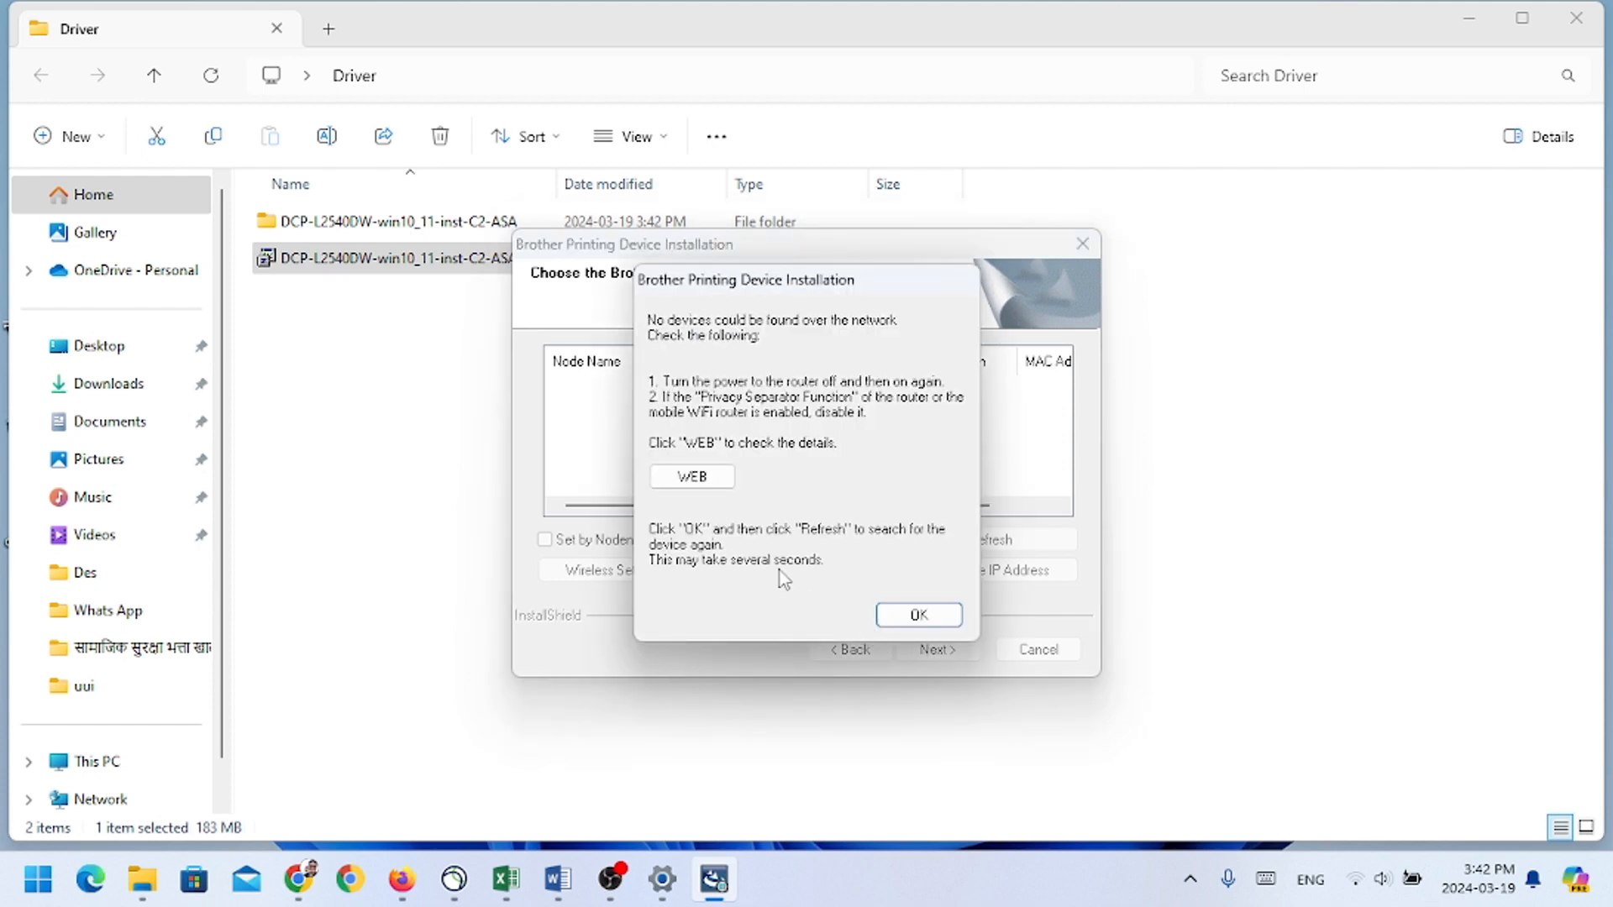
# Step: Refresh the network device search, choose the DCP-L2540DW machine, and continue its installation
pyautogui.click(919, 614)
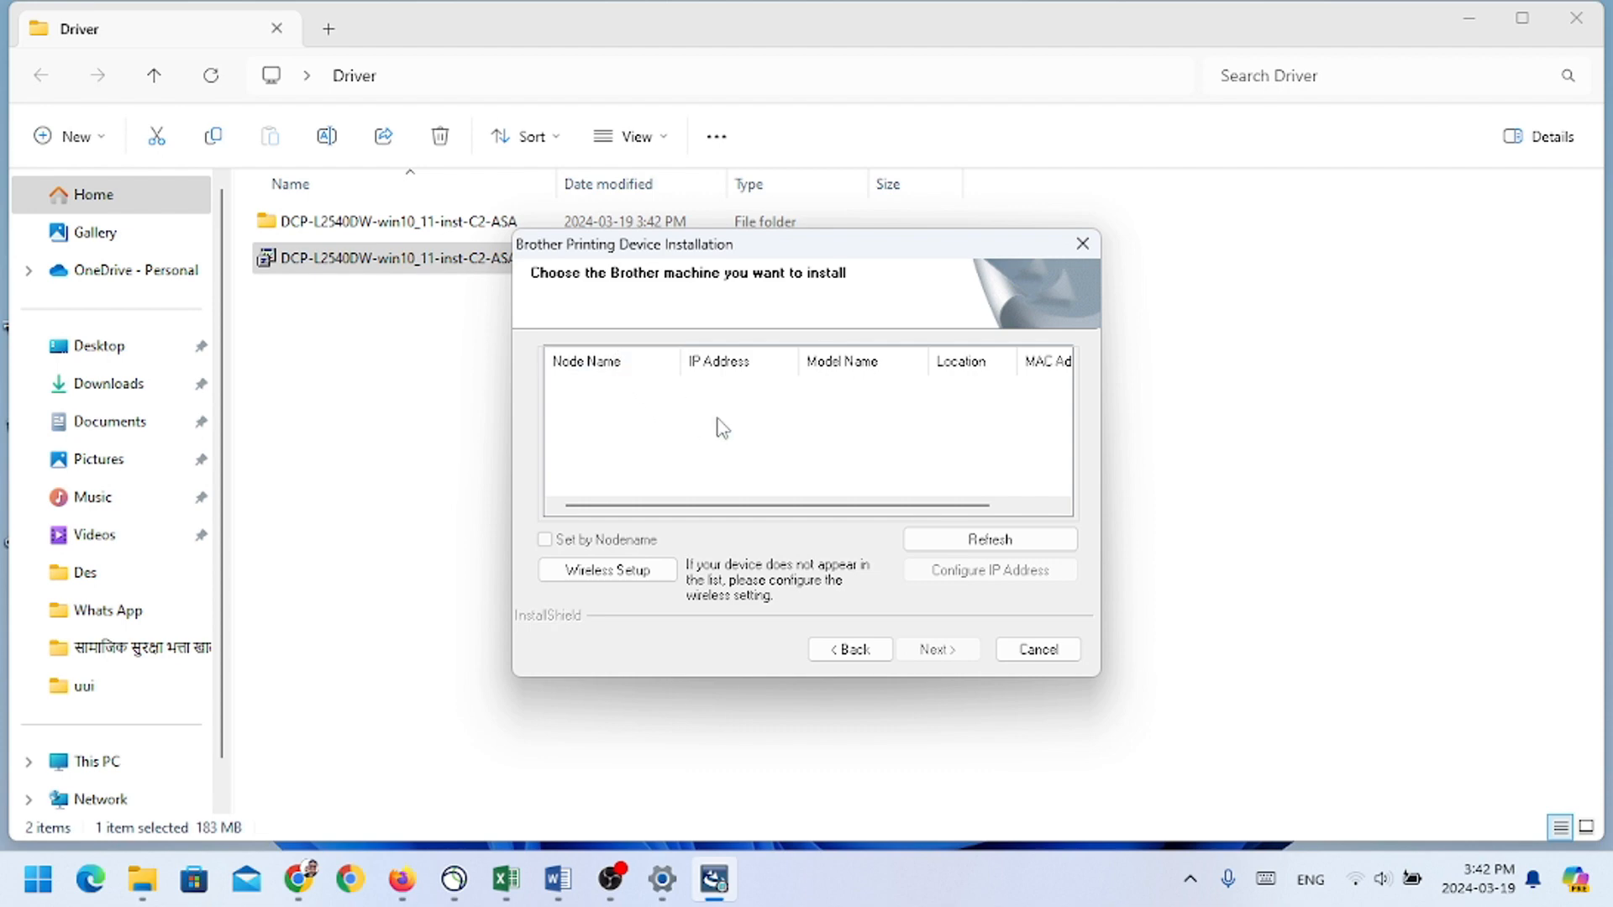
pyautogui.click(978, 546)
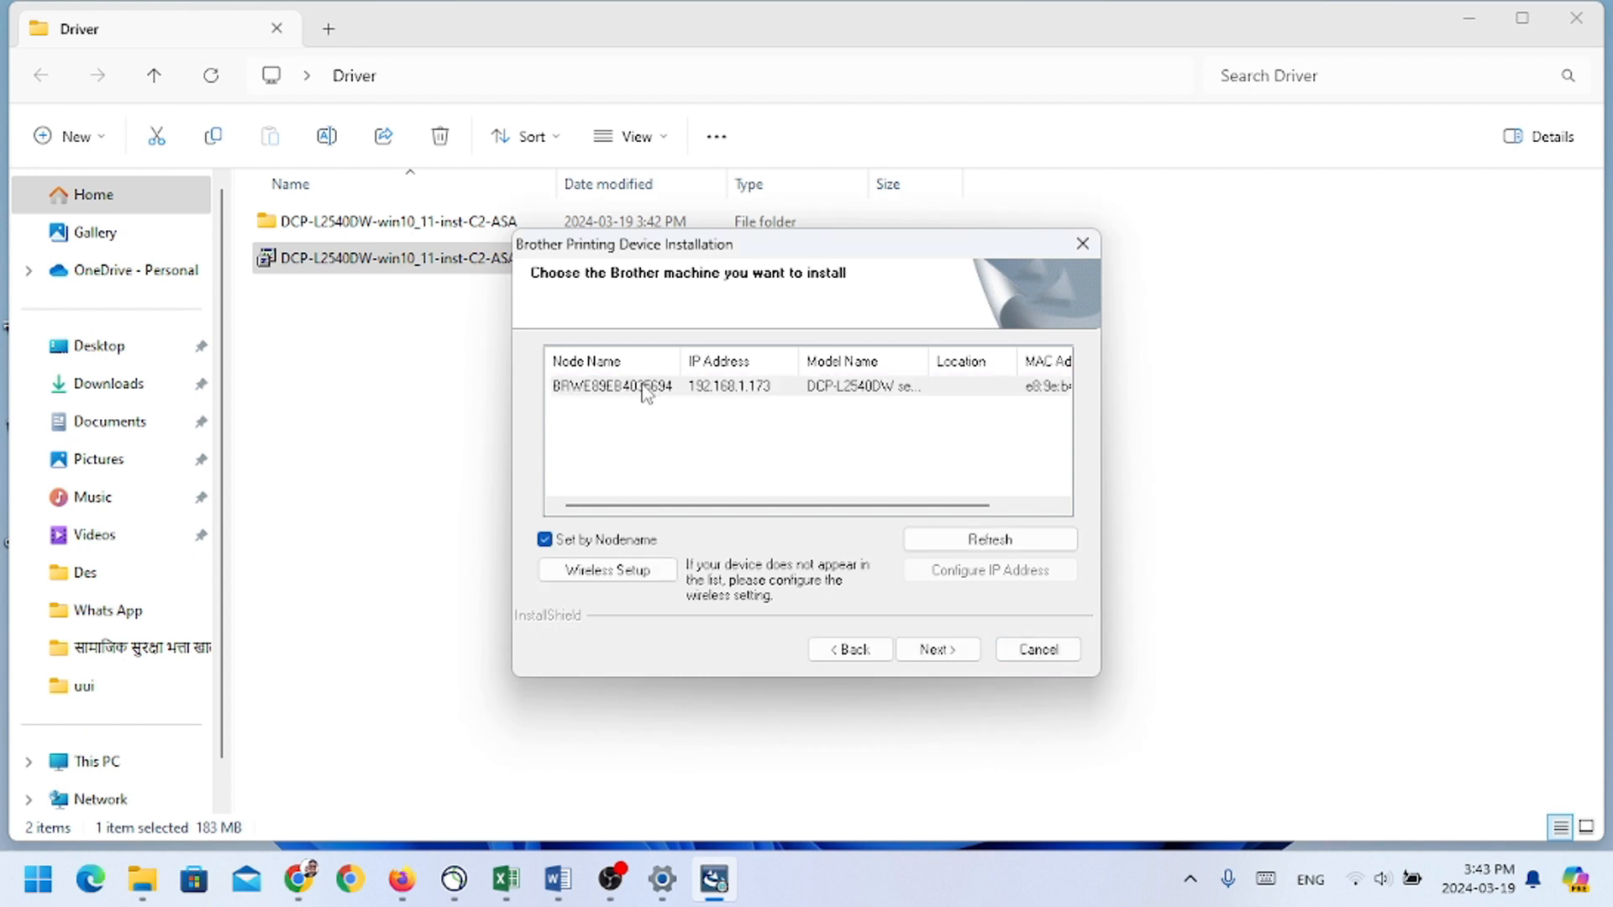
pyautogui.click(645, 392)
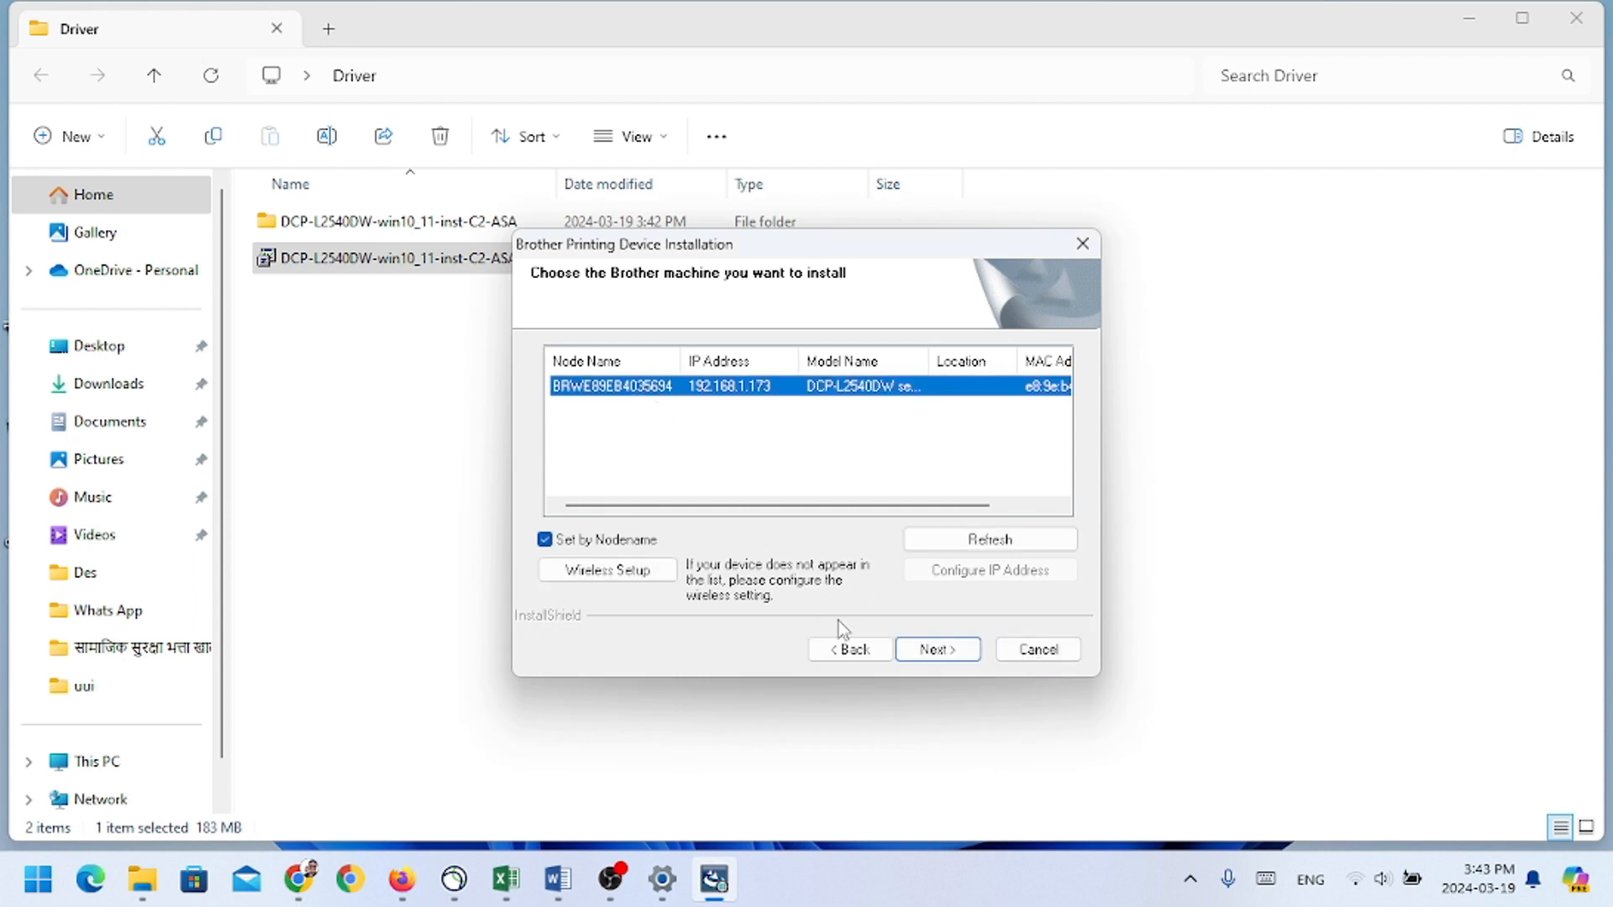
pyautogui.click(950, 660)
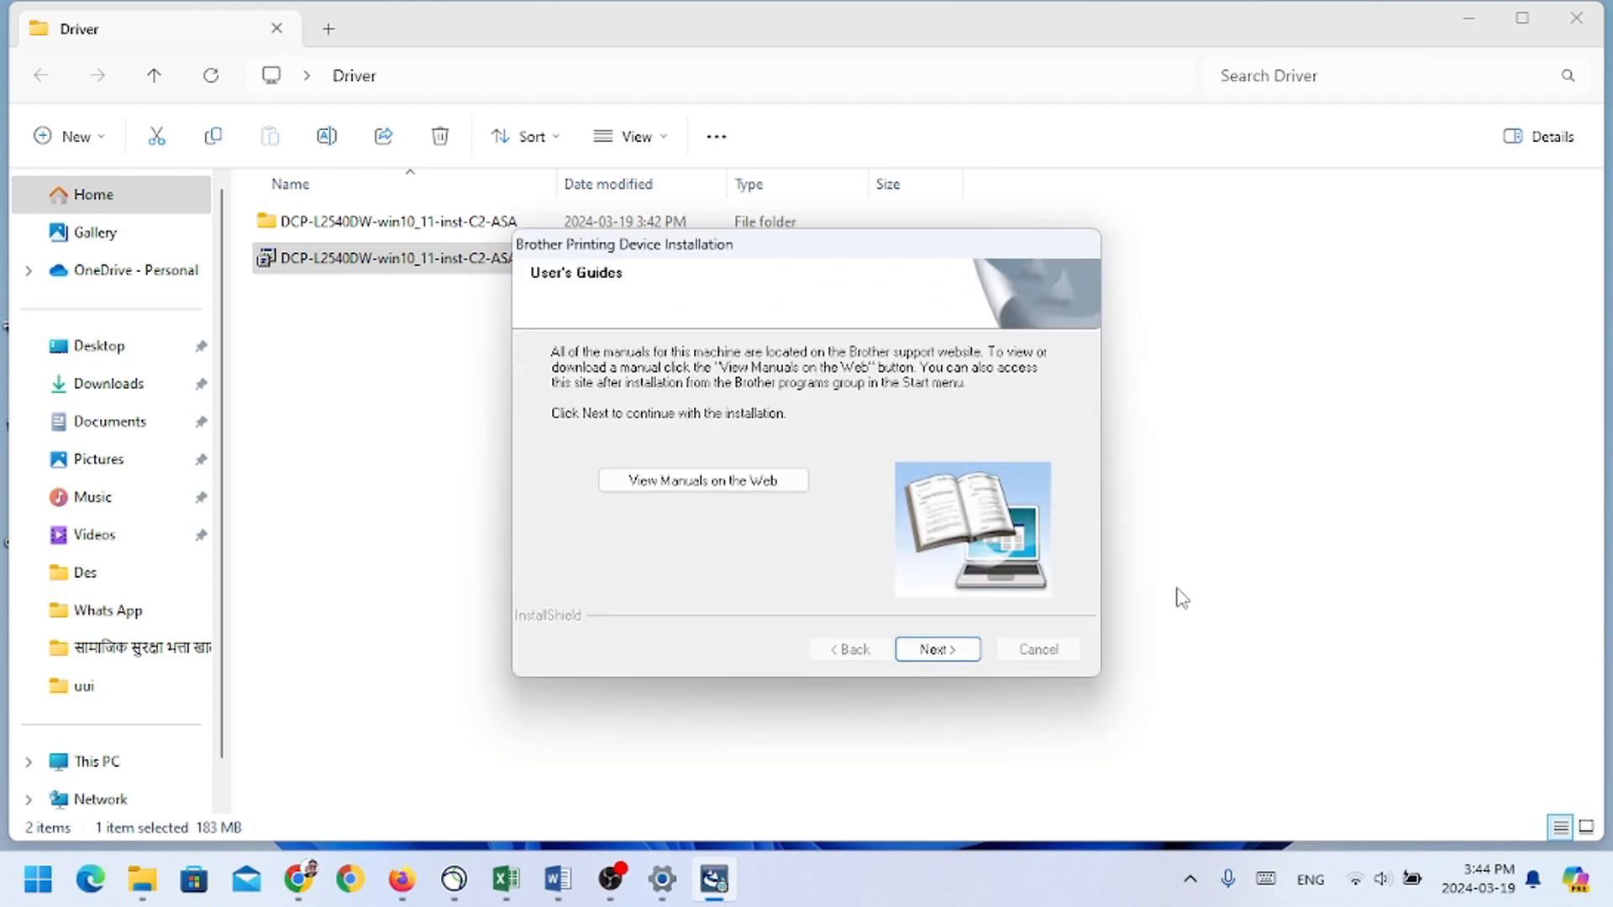
# Step: Continue past the manuals and online registration, keeping Status Monitor, Network Connection Repair Tool, Set as Default Printer and Brother Product Research and Support Program enabled
pyautogui.click(937, 650)
pyautogui.click(937, 650)
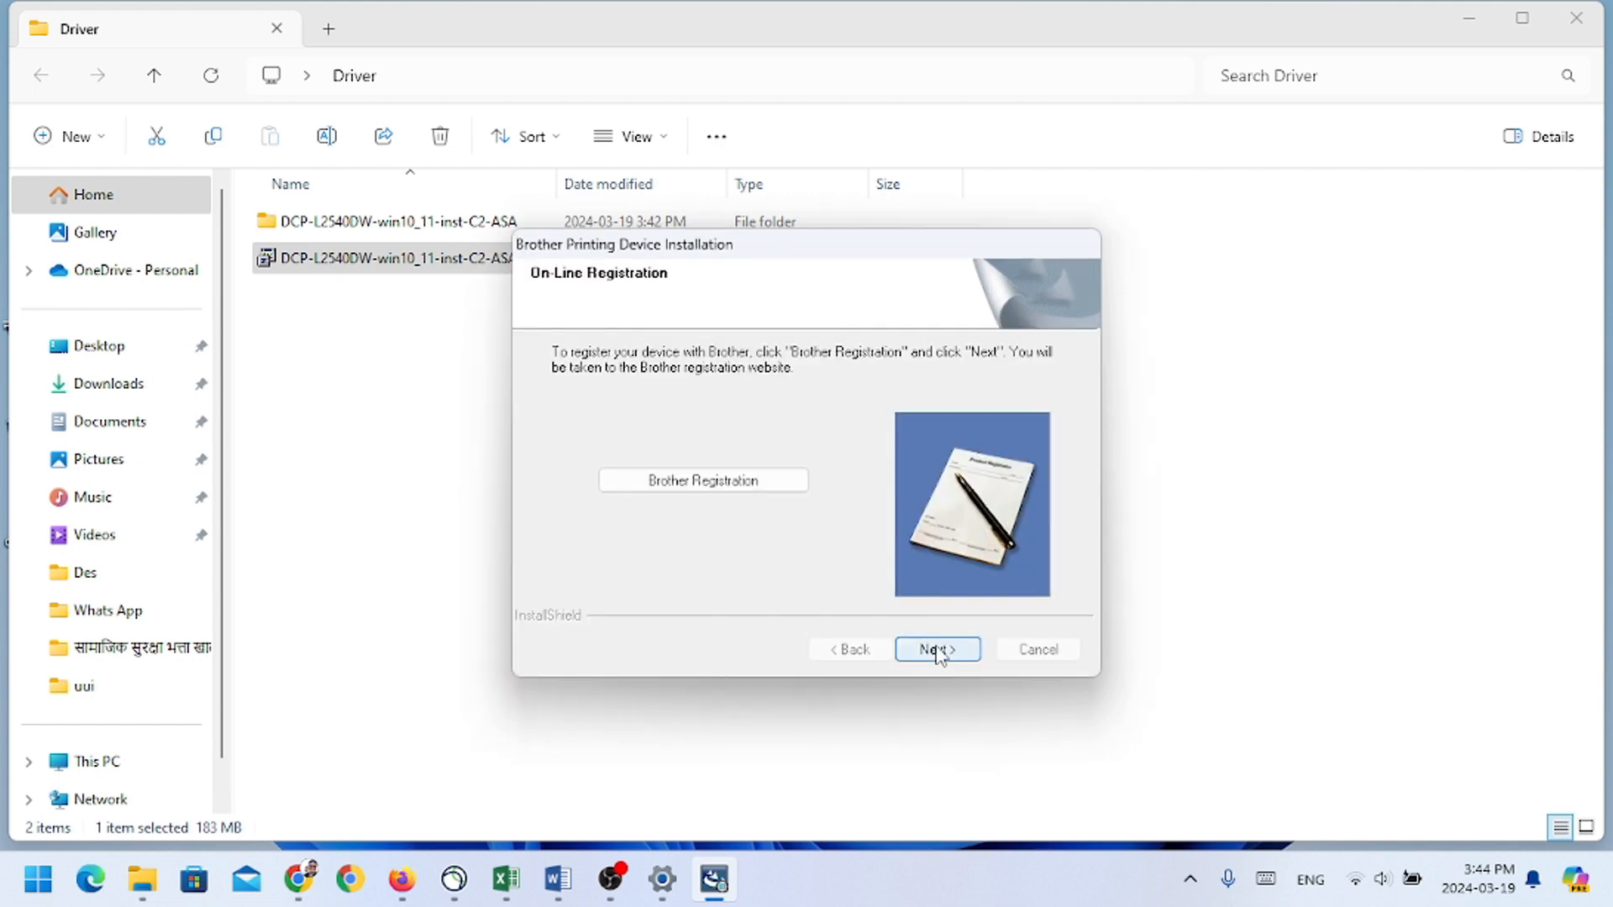
pyautogui.click(938, 650)
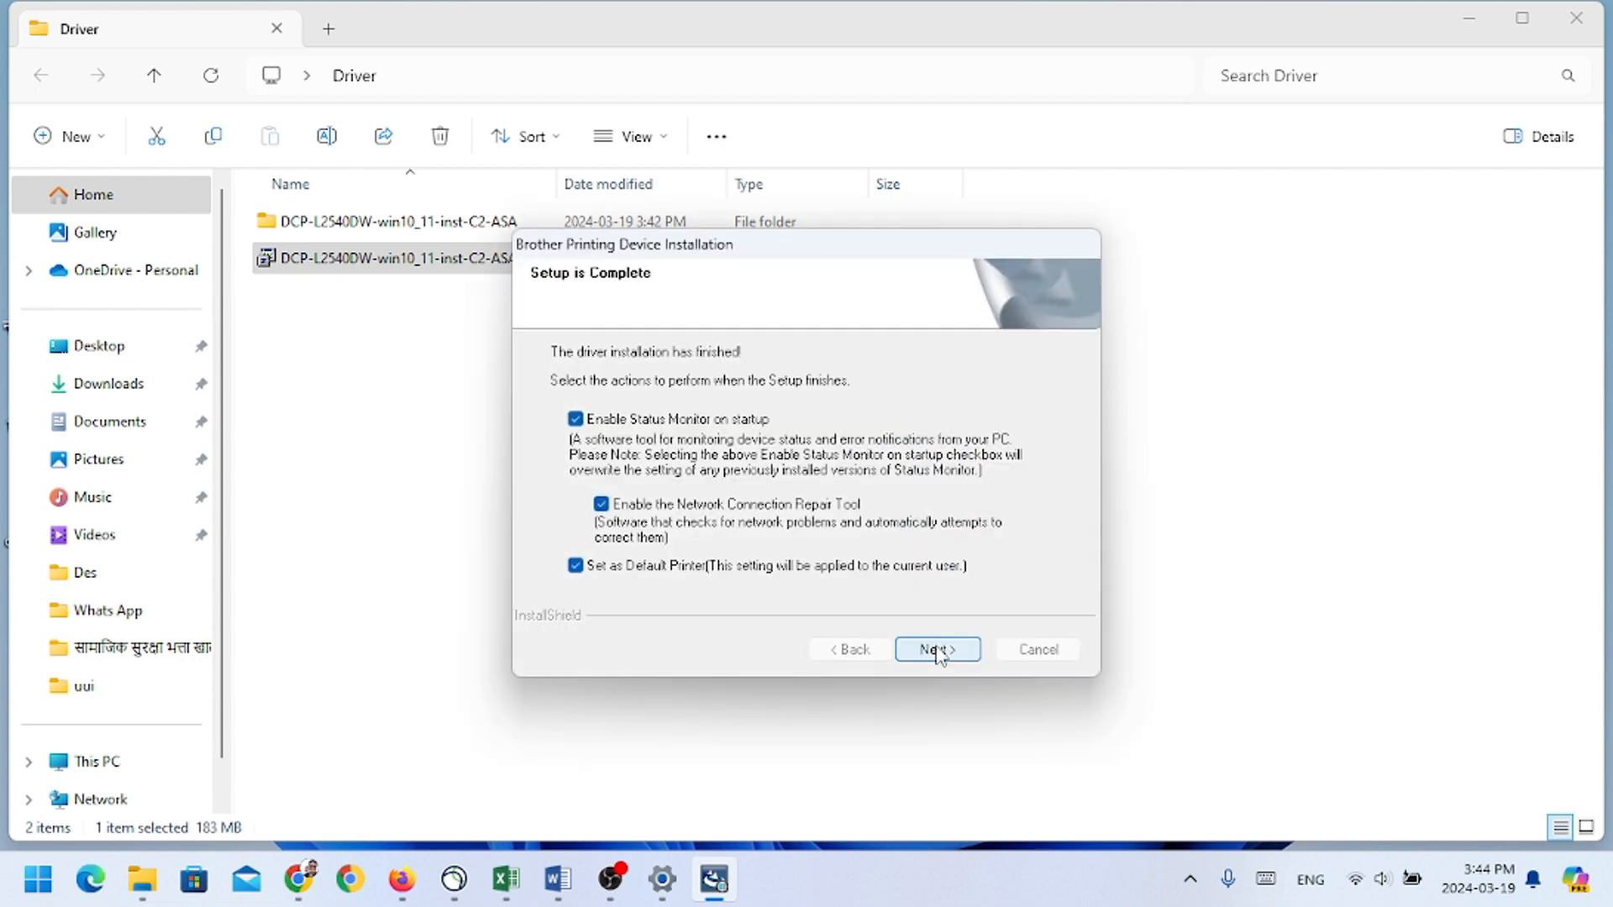
pyautogui.click(938, 650)
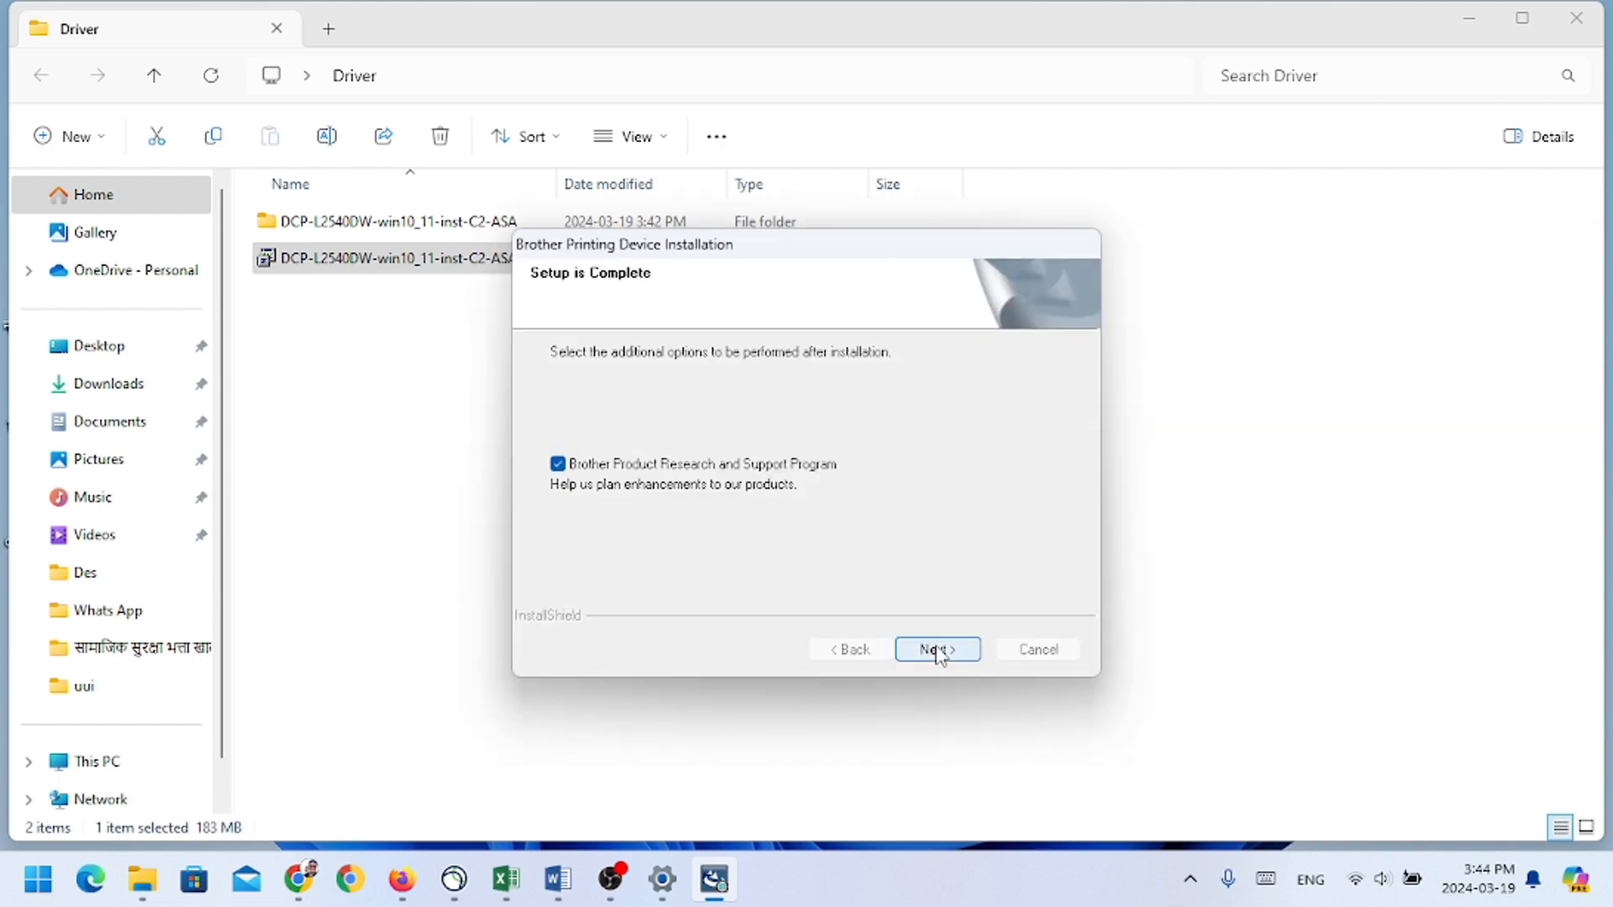
pyautogui.click(937, 650)
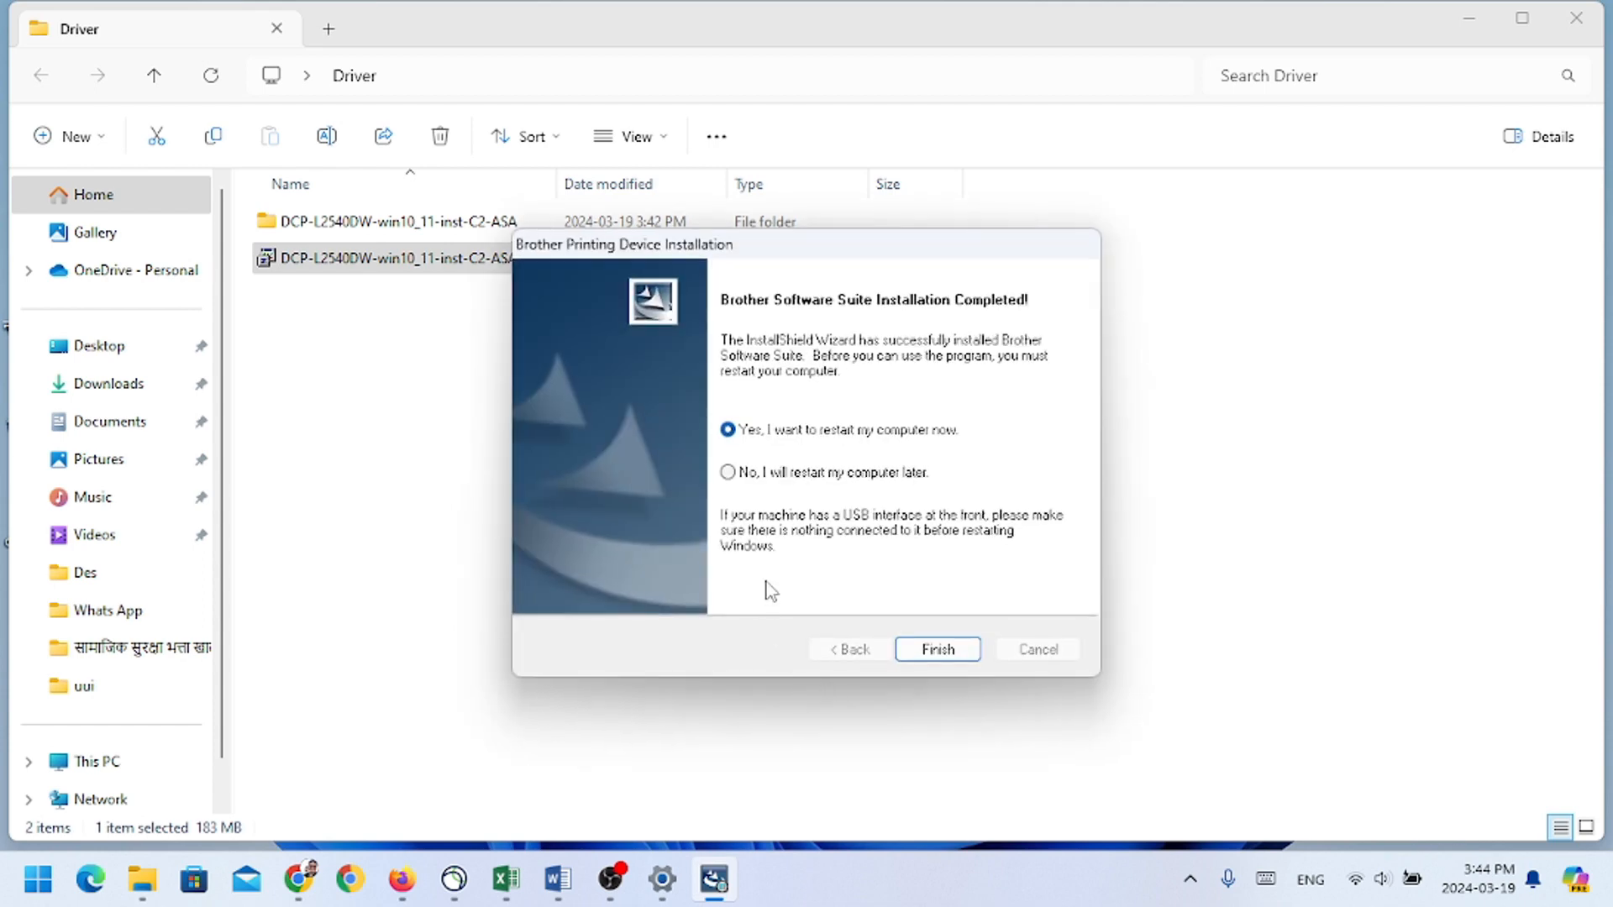
# Step: Finish the Brother software installation with the option to restart the computer later, and dismiss the restart notice
pyautogui.click(728, 472)
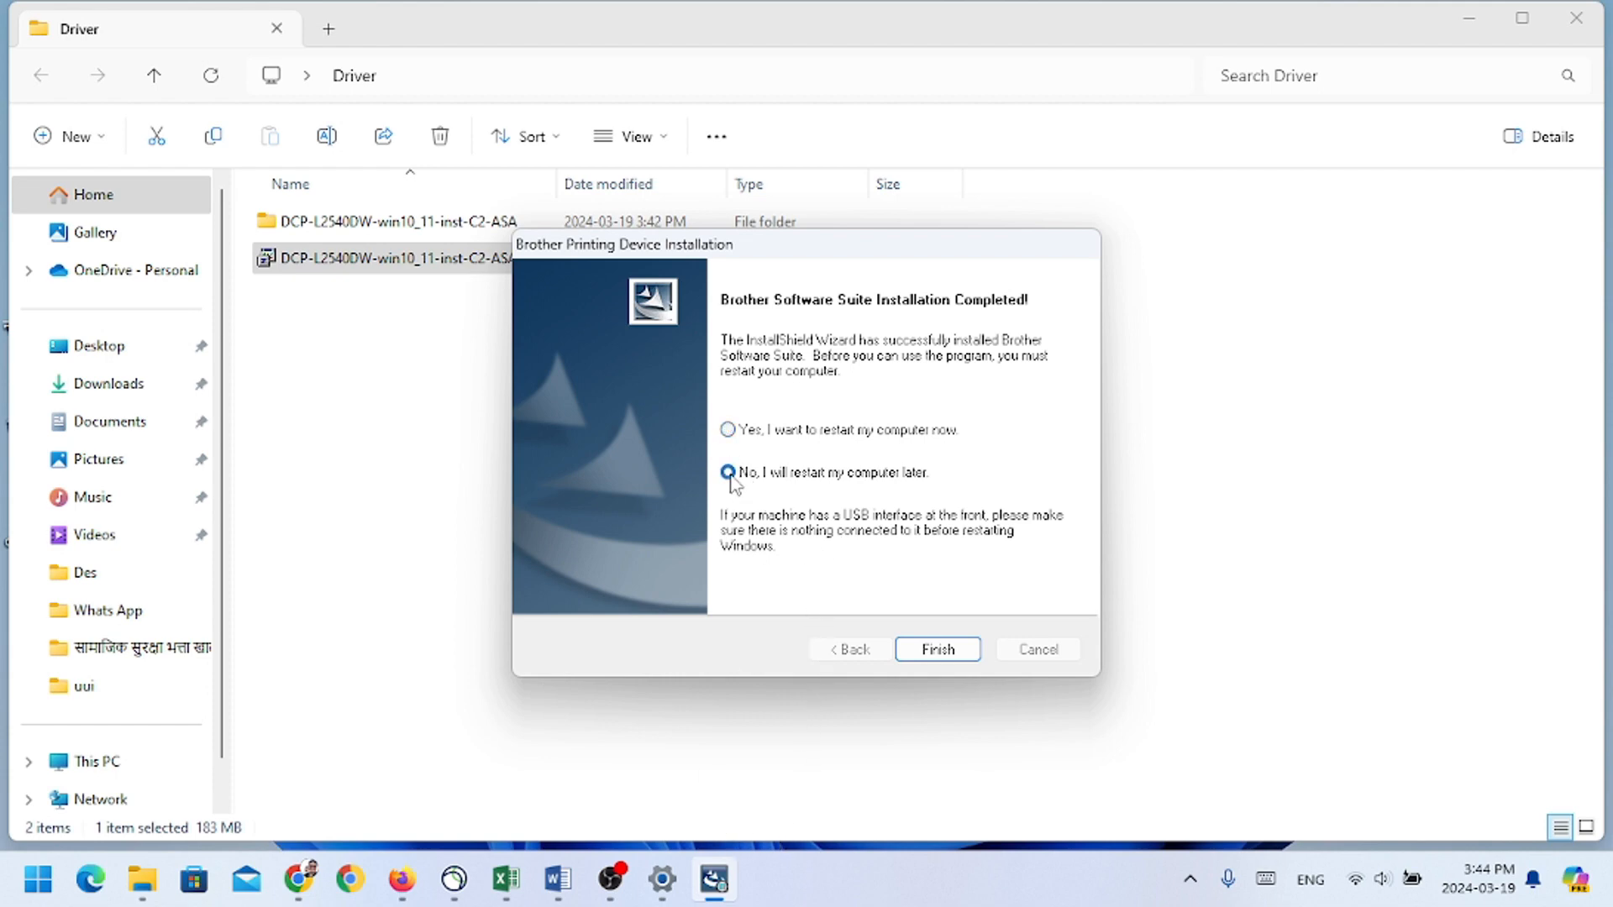
pyautogui.click(927, 653)
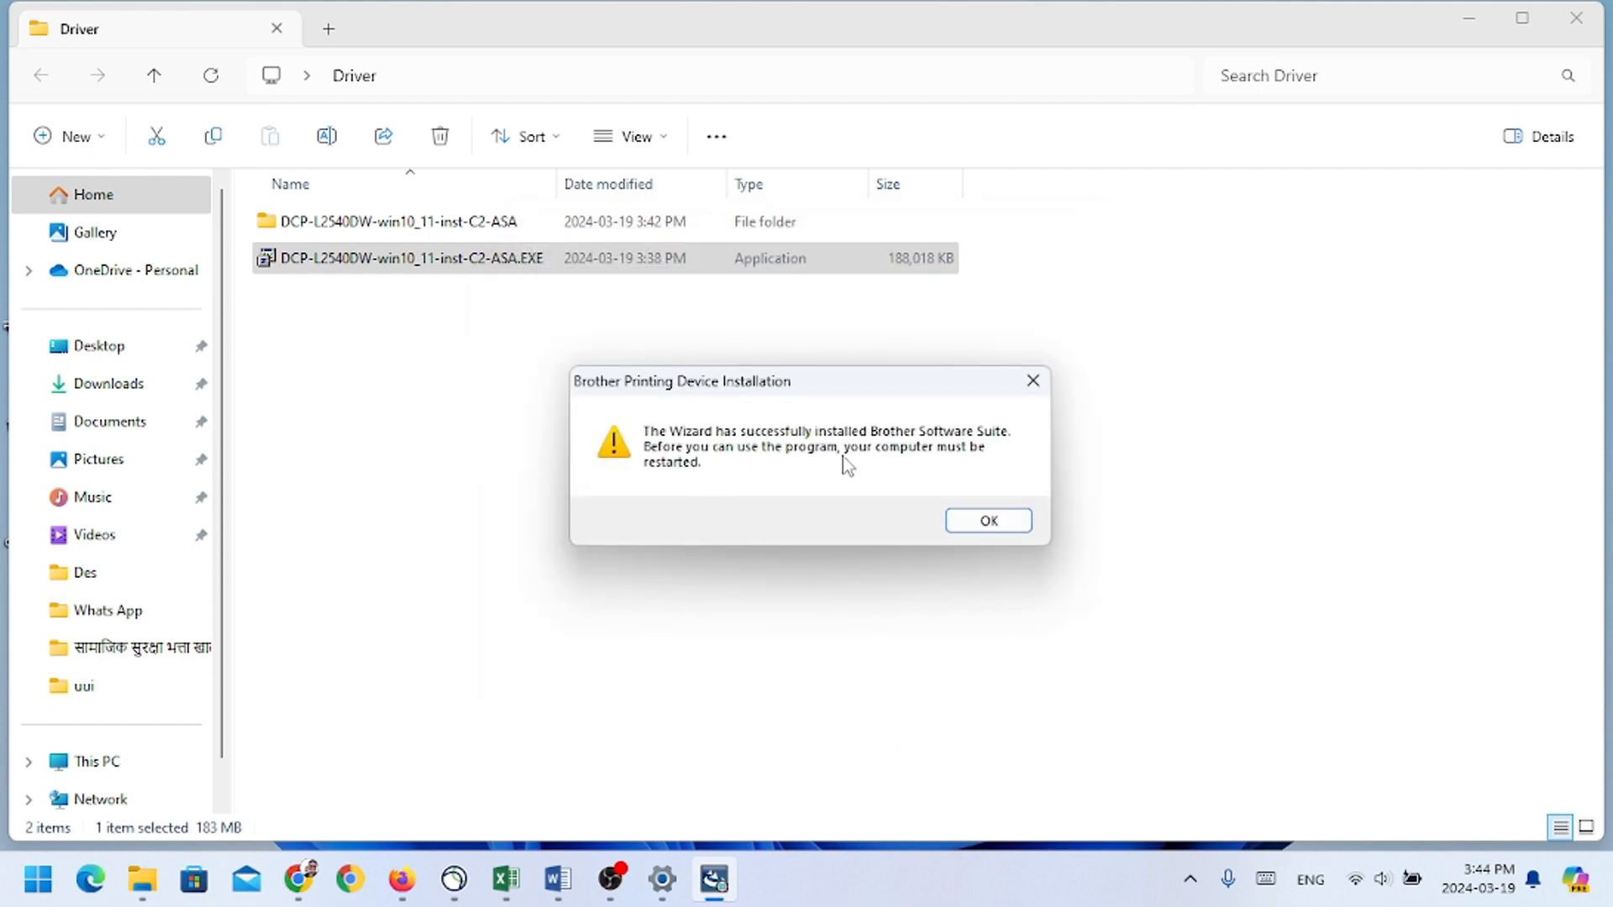
pyautogui.click(988, 521)
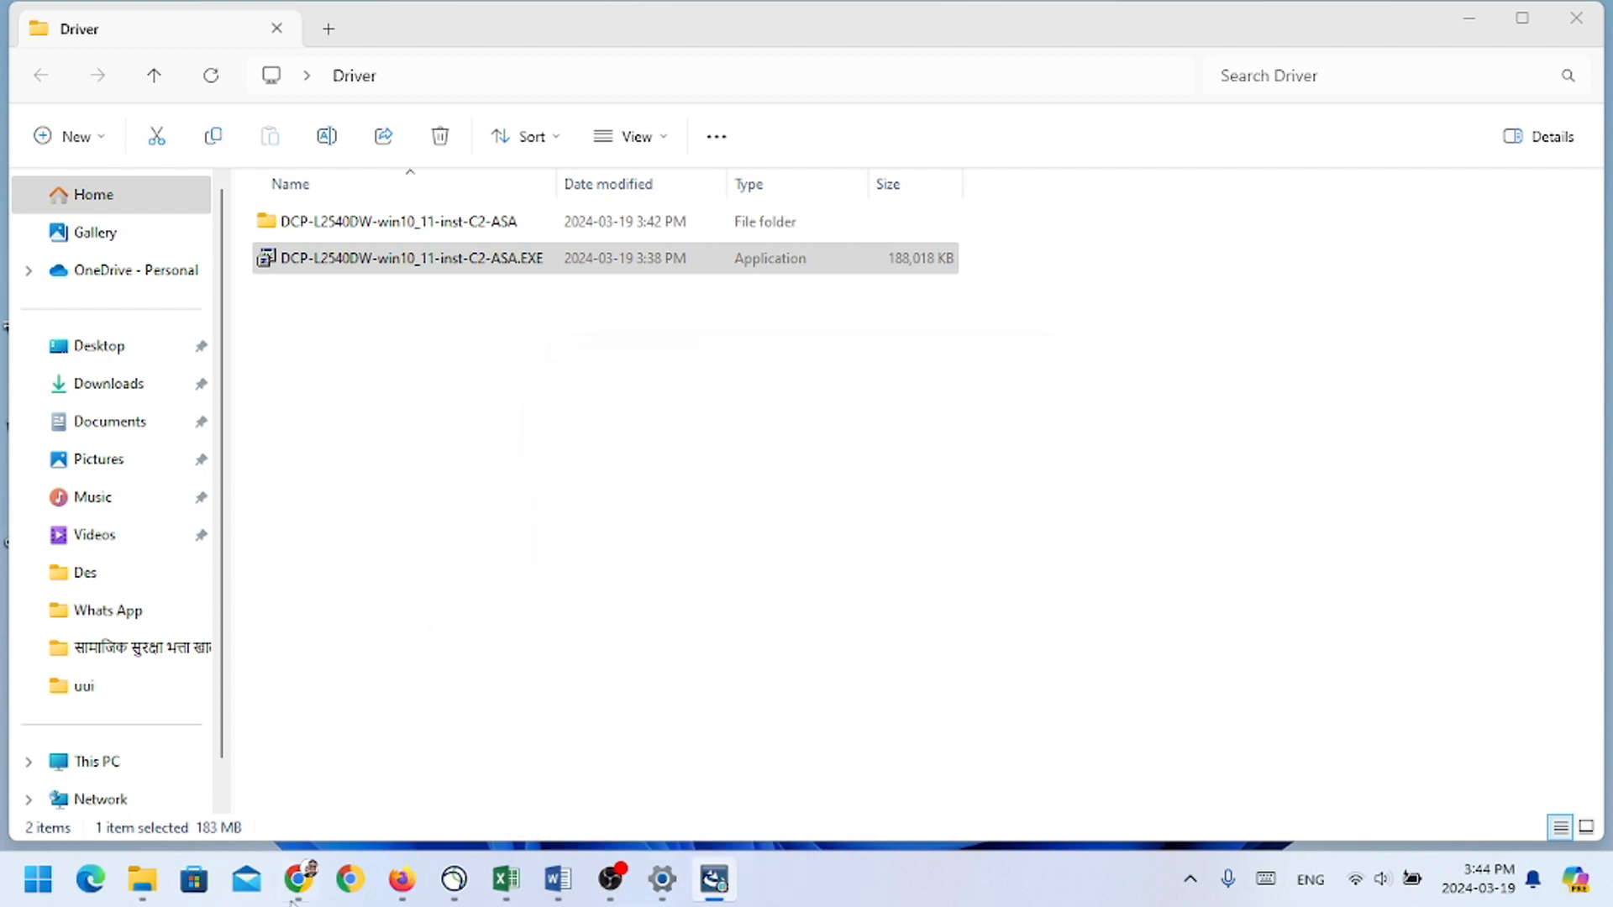
# Step: Switch to the open Word document, view its print settings, and check the list of available printers without changing the selection
pyautogui.click(558, 879)
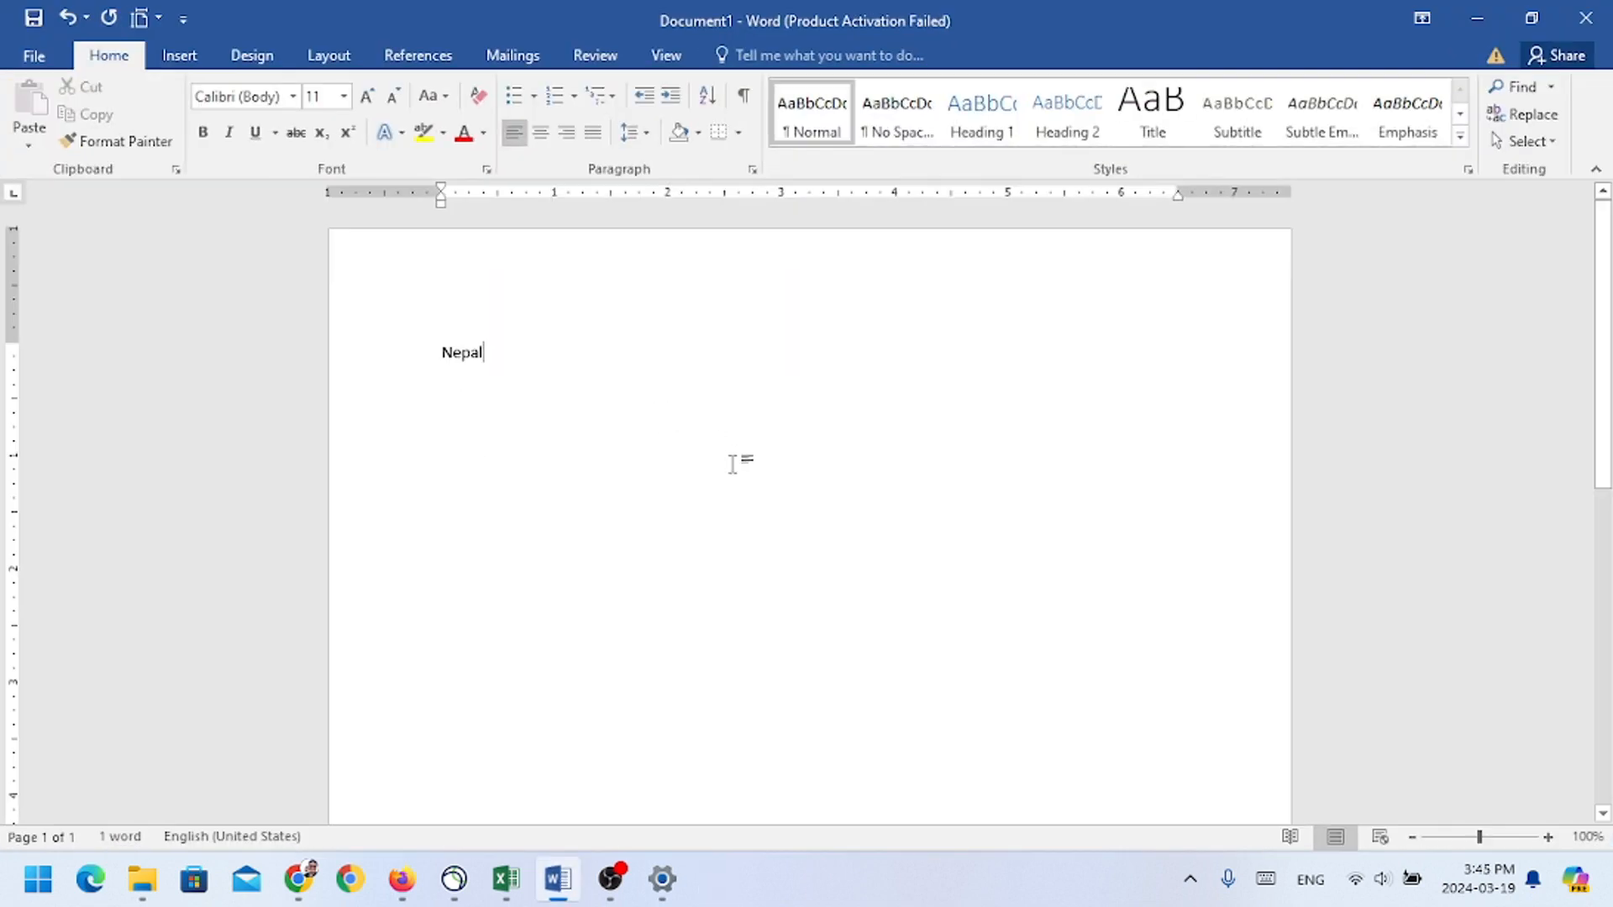
pyautogui.hotkey('ctrl', 'p')
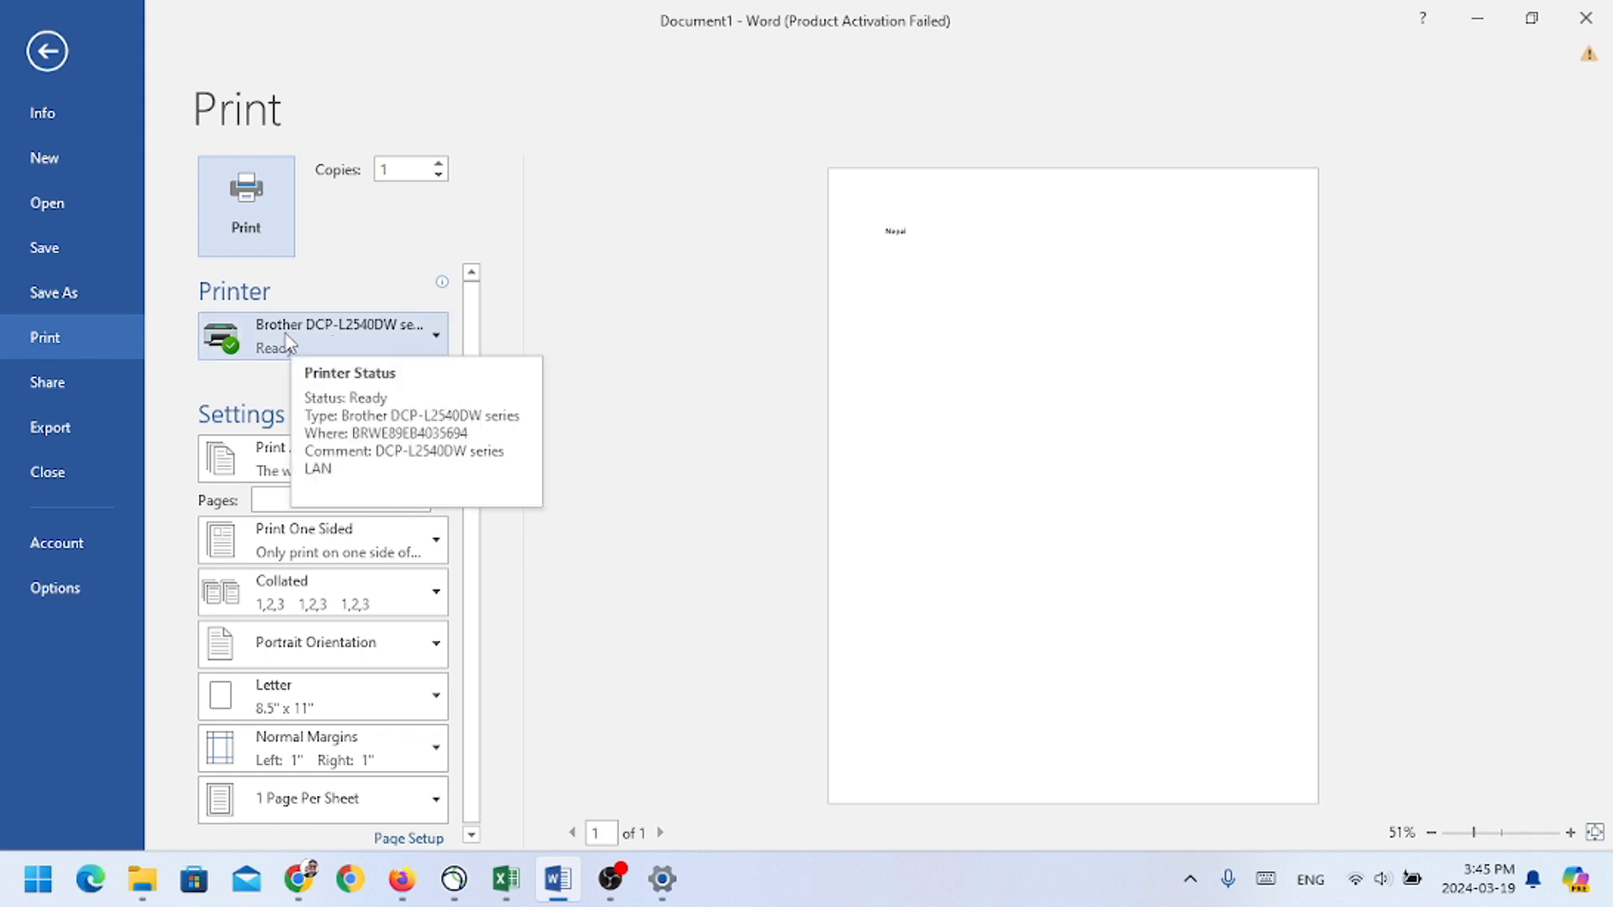
pyautogui.click(419, 354)
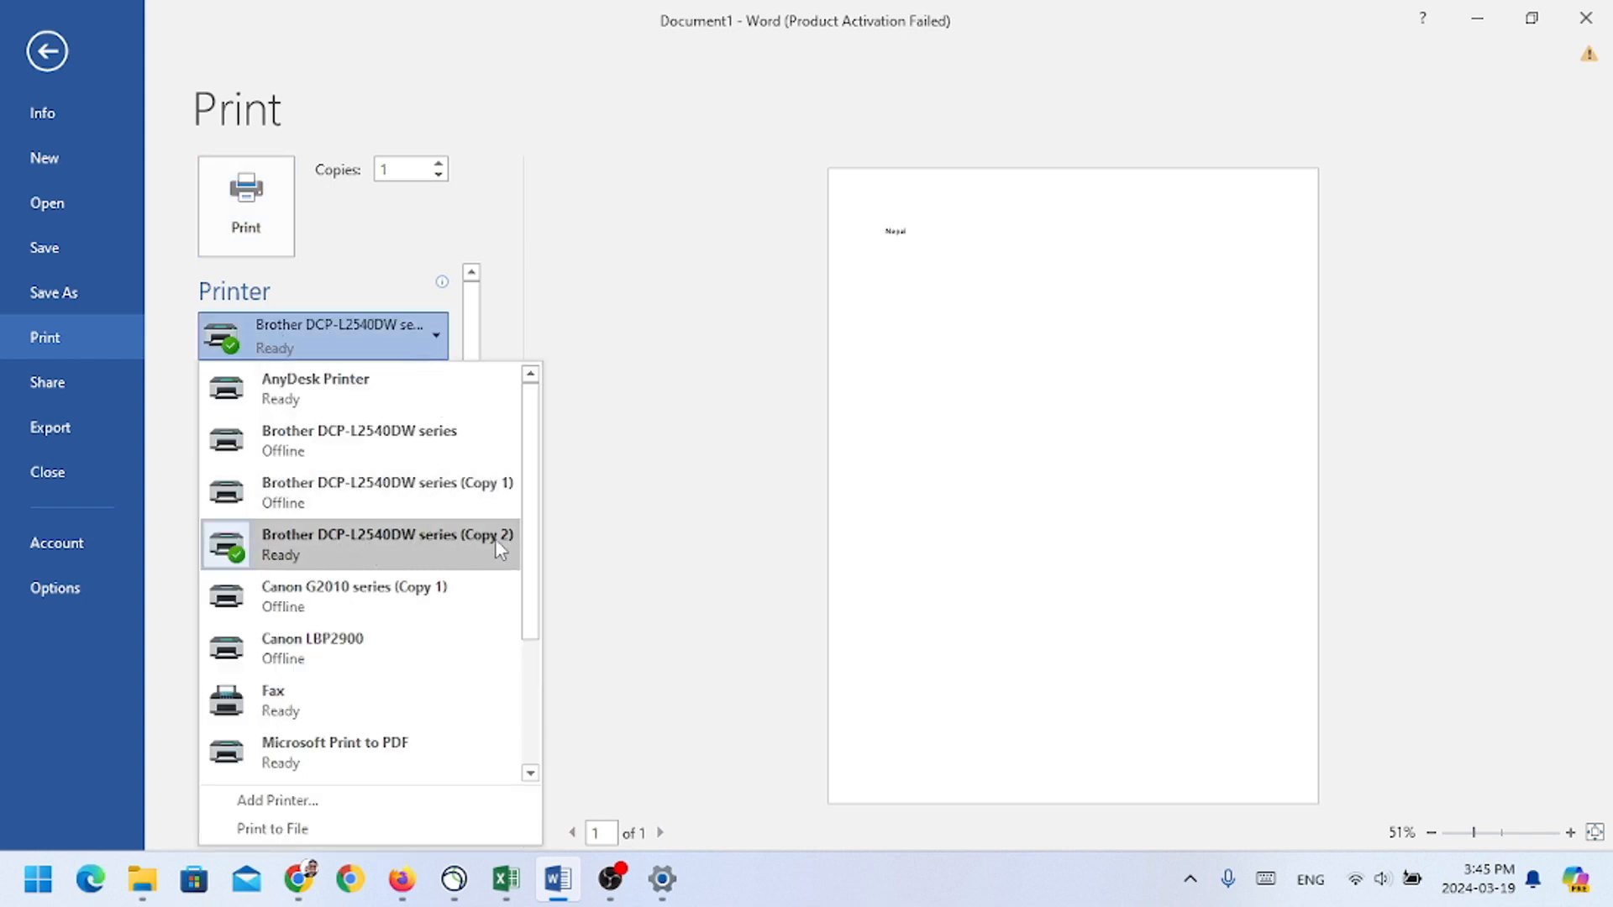
pyautogui.click(643, 450)
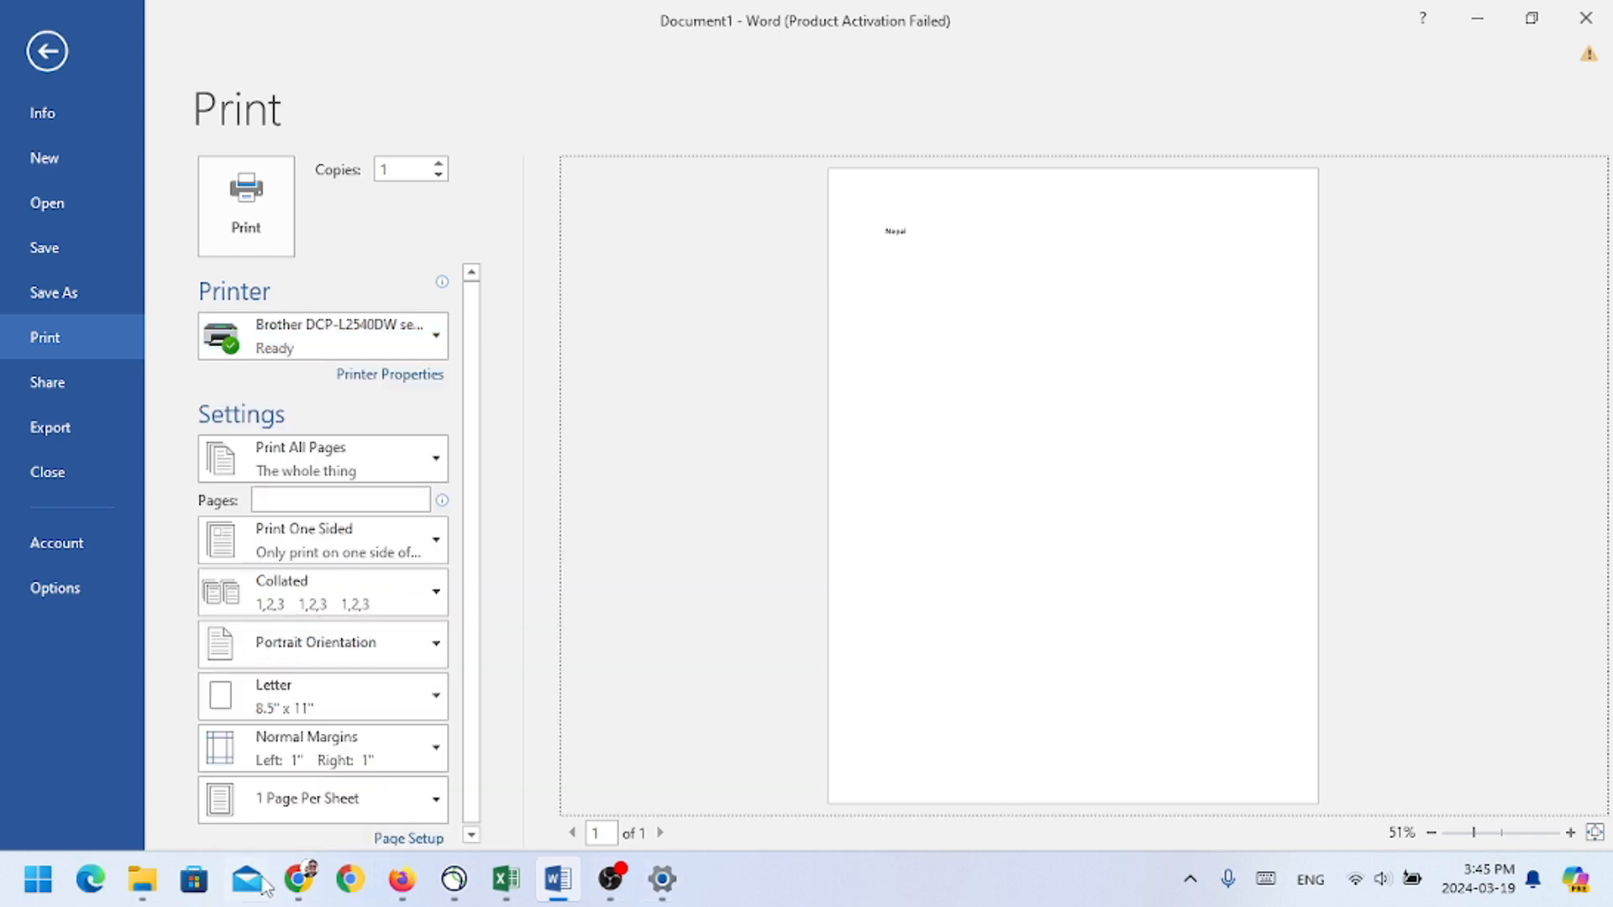
# Step: Switch to Windows Settings, go back from the Brother printer's page through the Printers & scanners list to Home, and close Settings
pyautogui.click(661, 890)
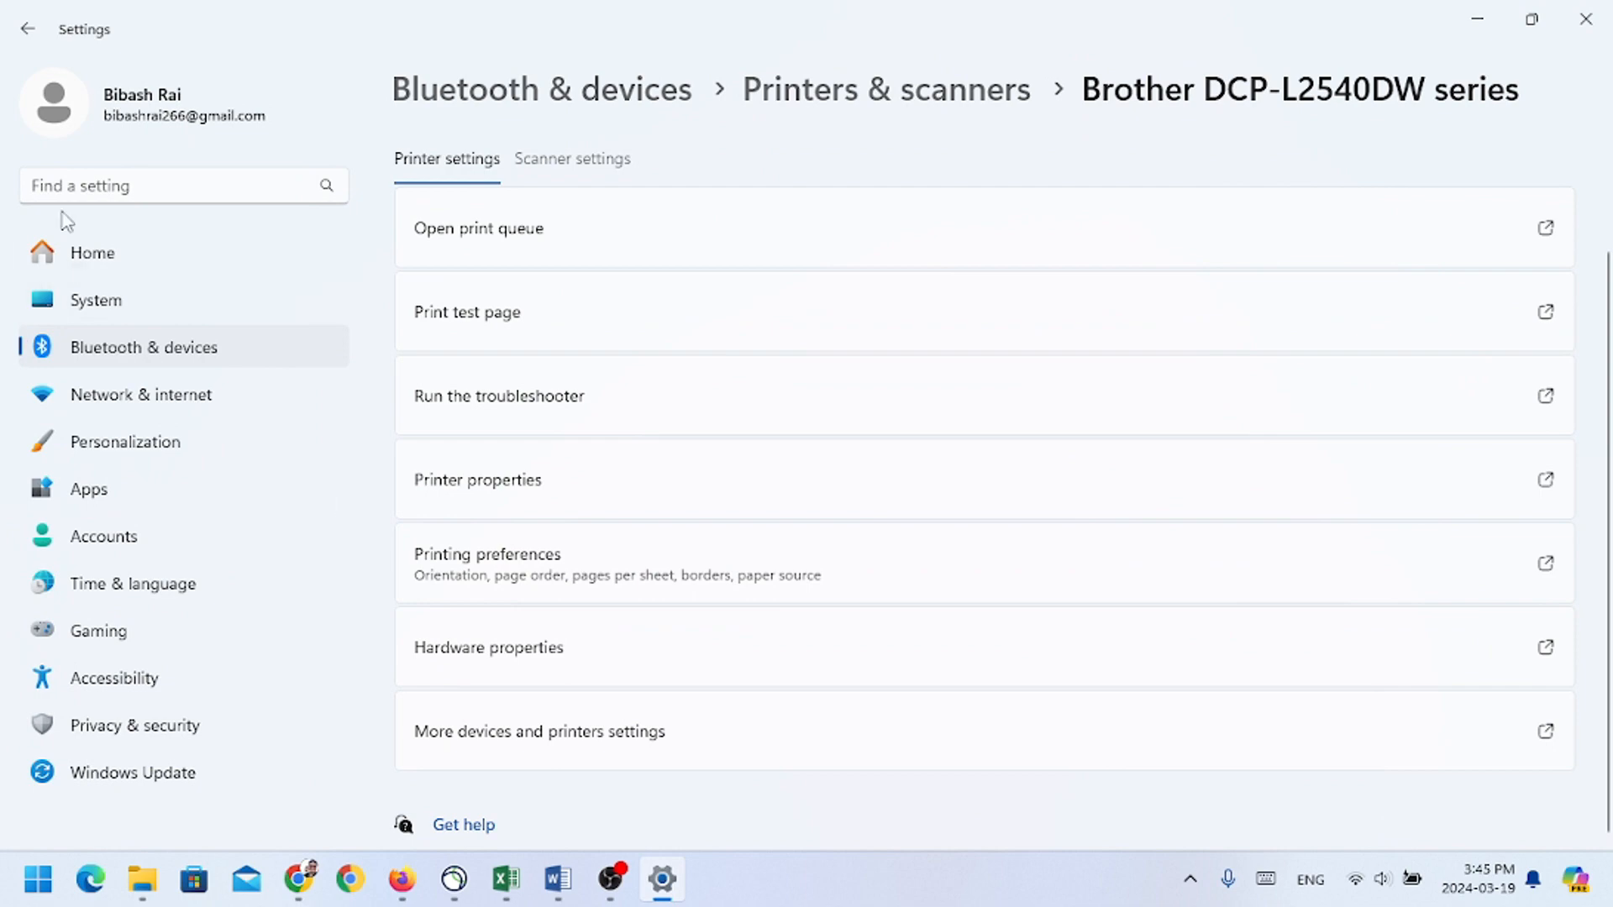
pyautogui.click(33, 32)
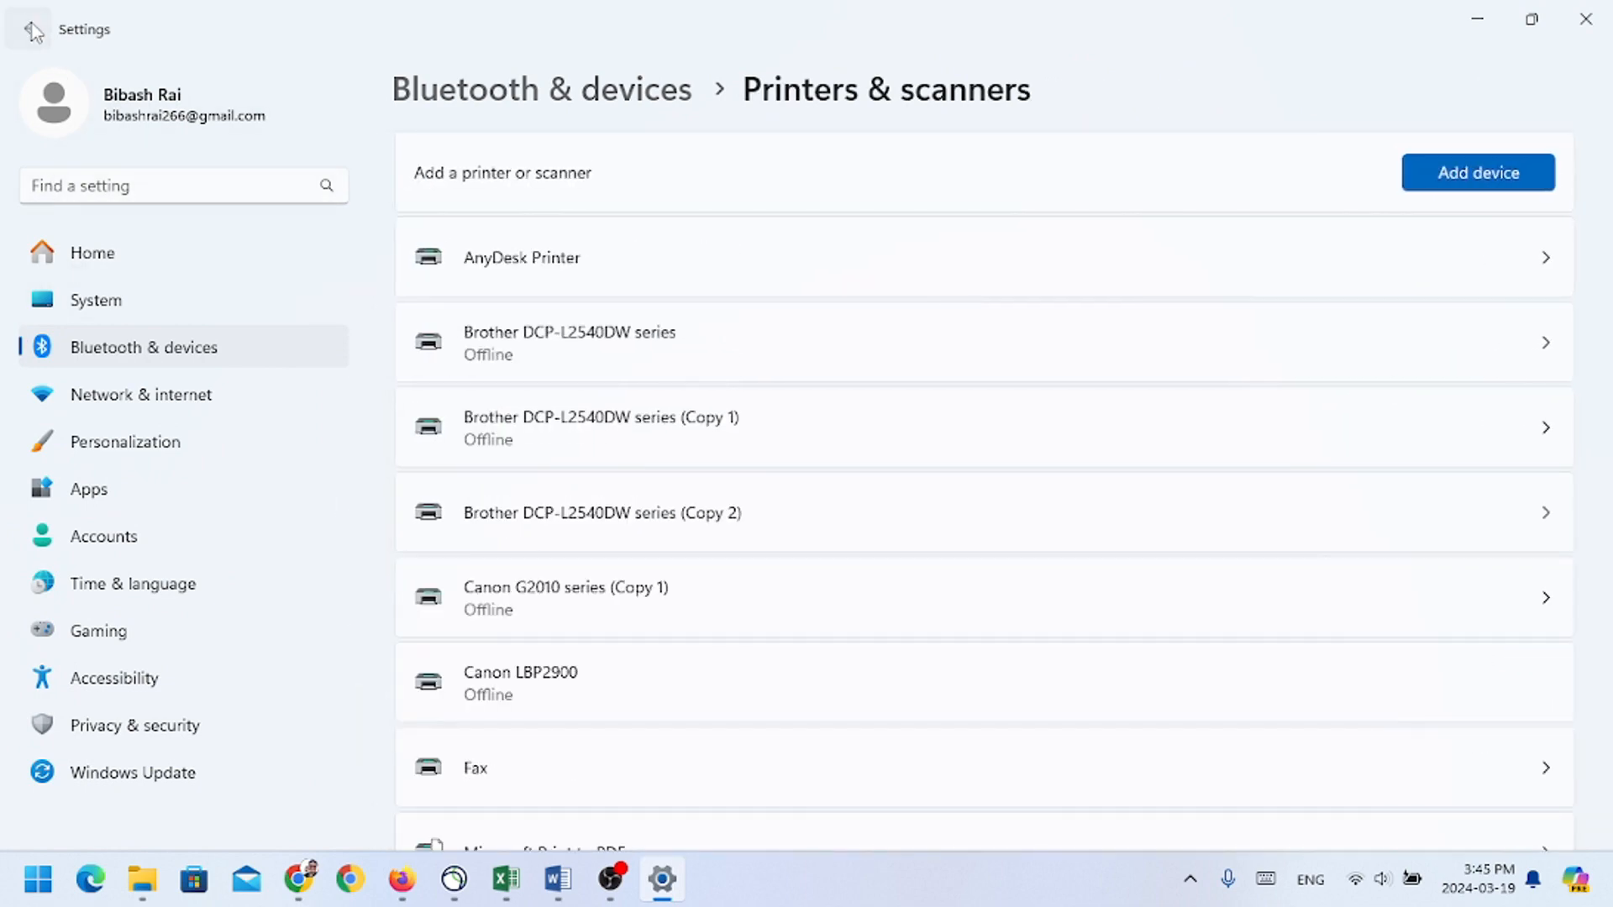
pyautogui.click(33, 32)
pyautogui.click(33, 32)
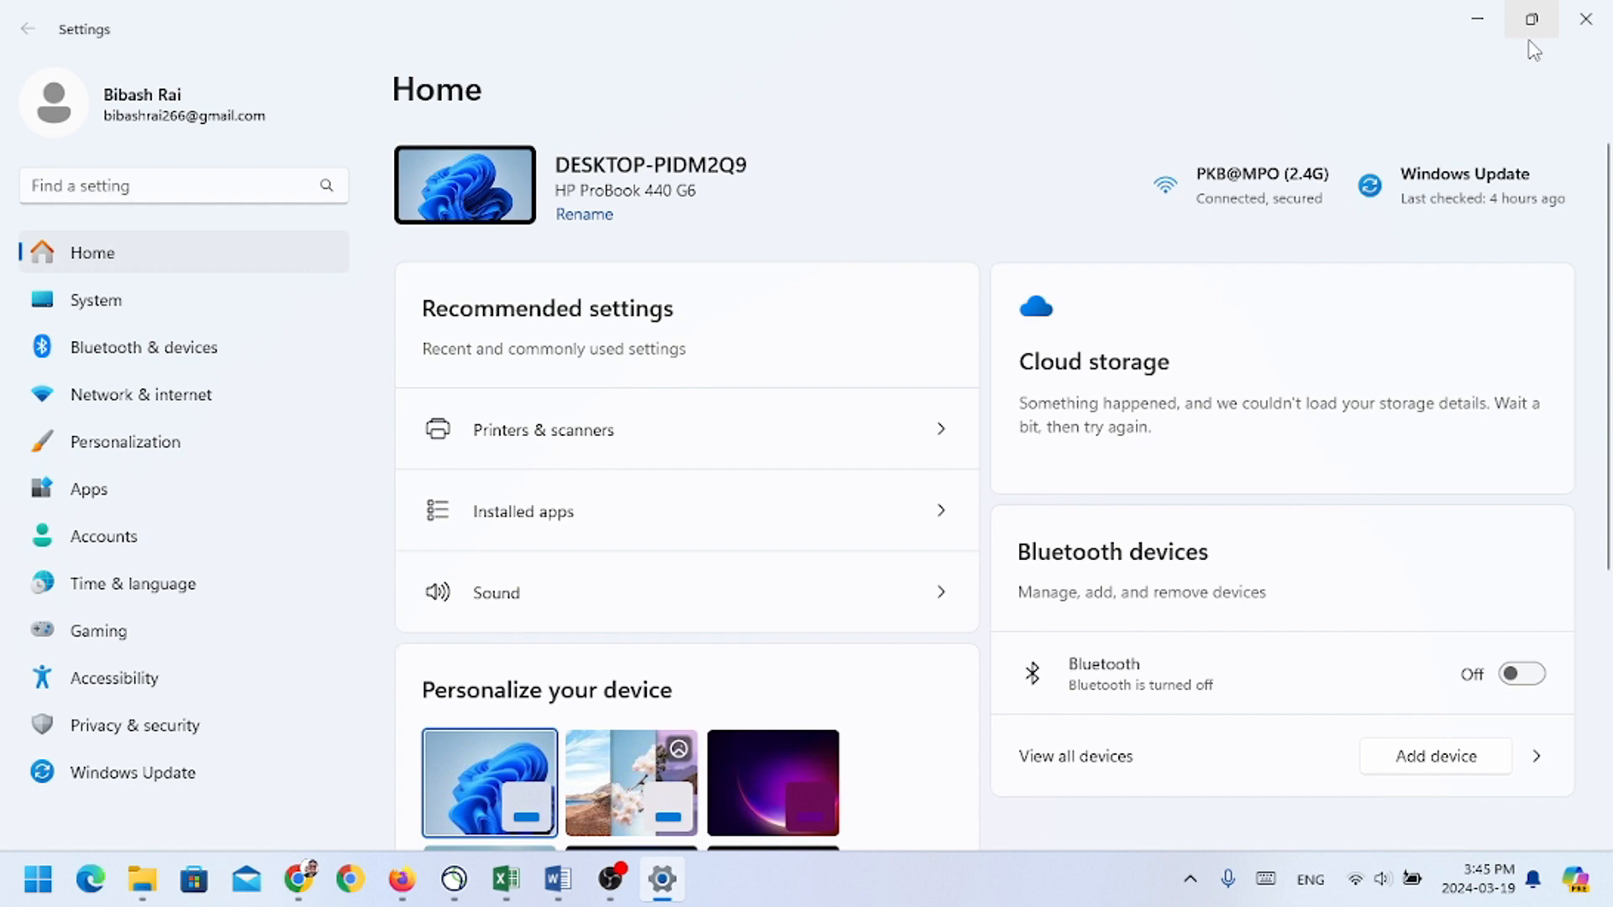
pyautogui.click(1586, 19)
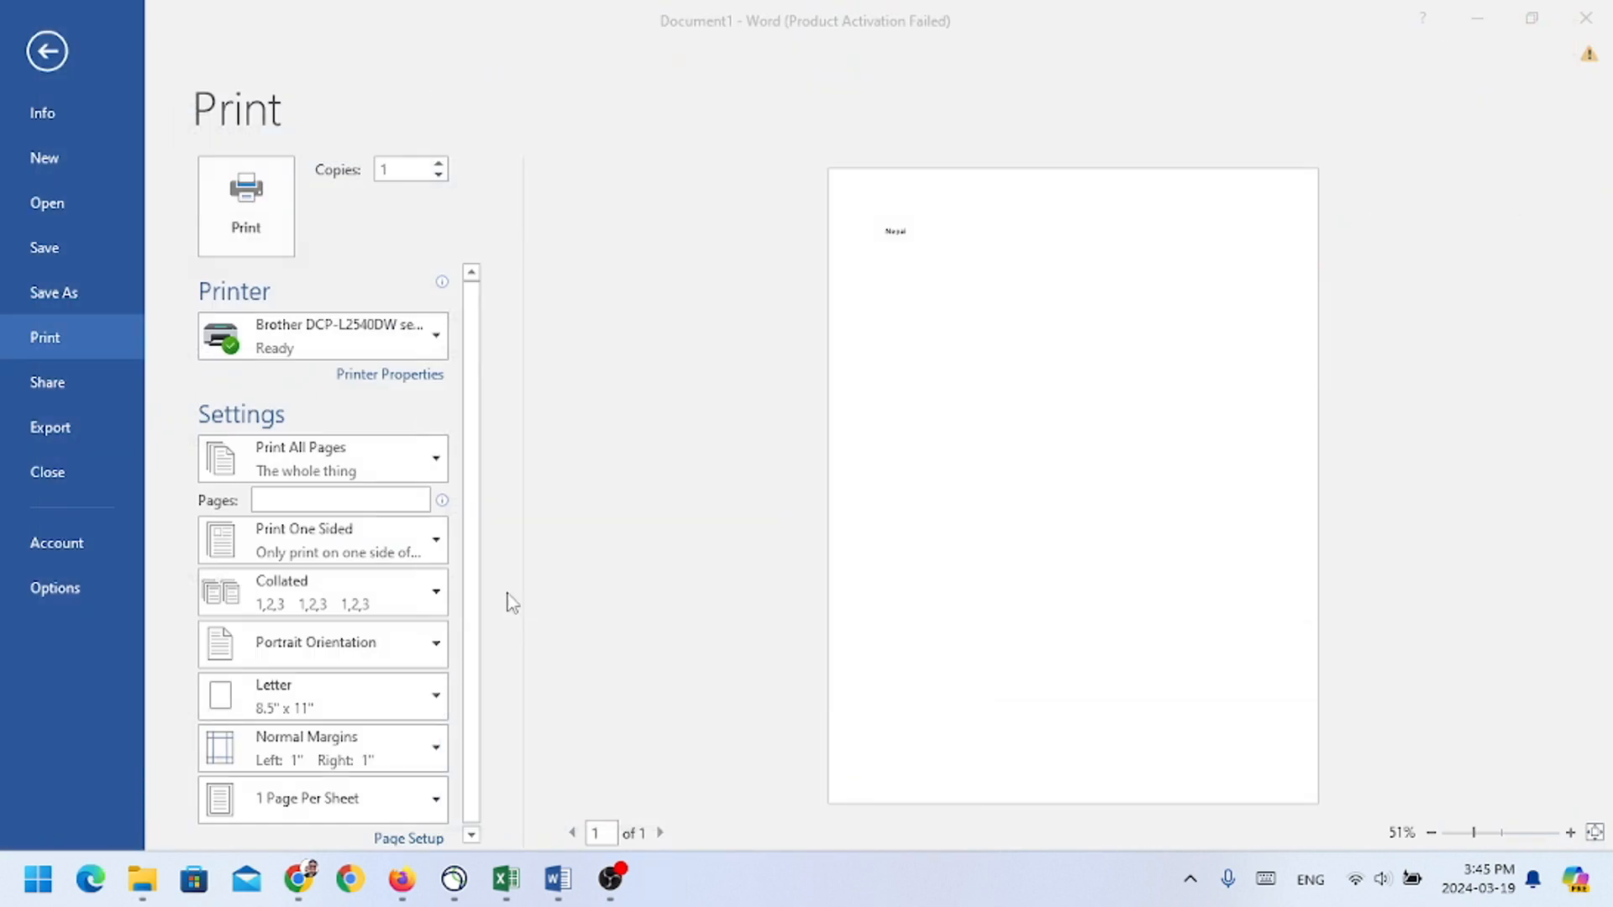
# Step: Open Control Panel, view devices and printers from there, and show the Printers & scanners list
pyautogui.click(38, 882)
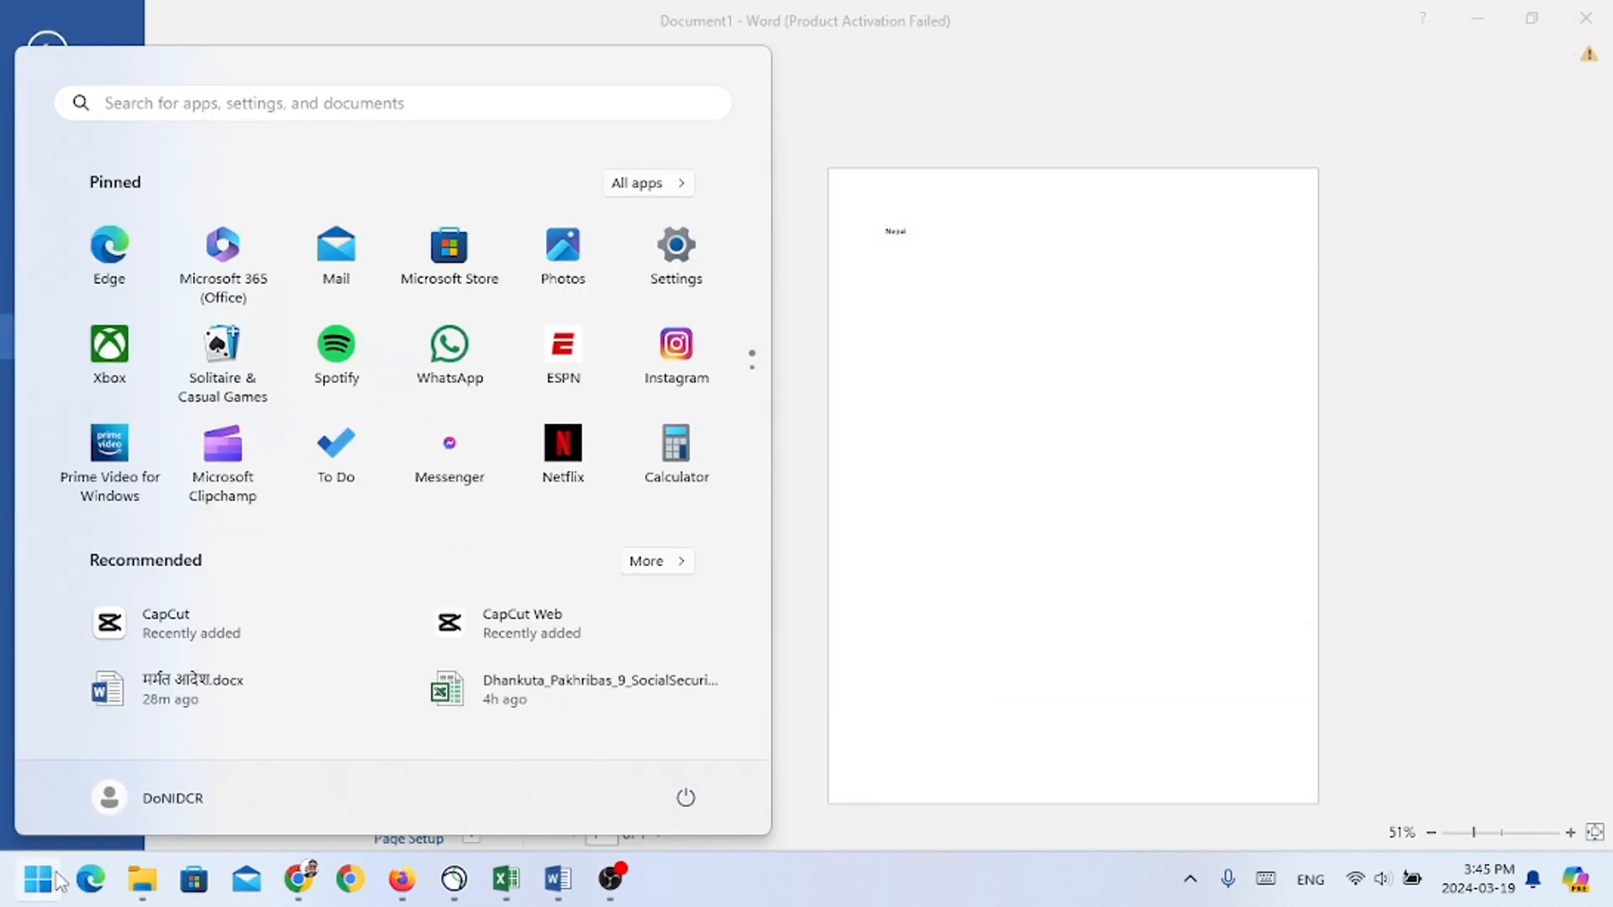
pyautogui.write('co')
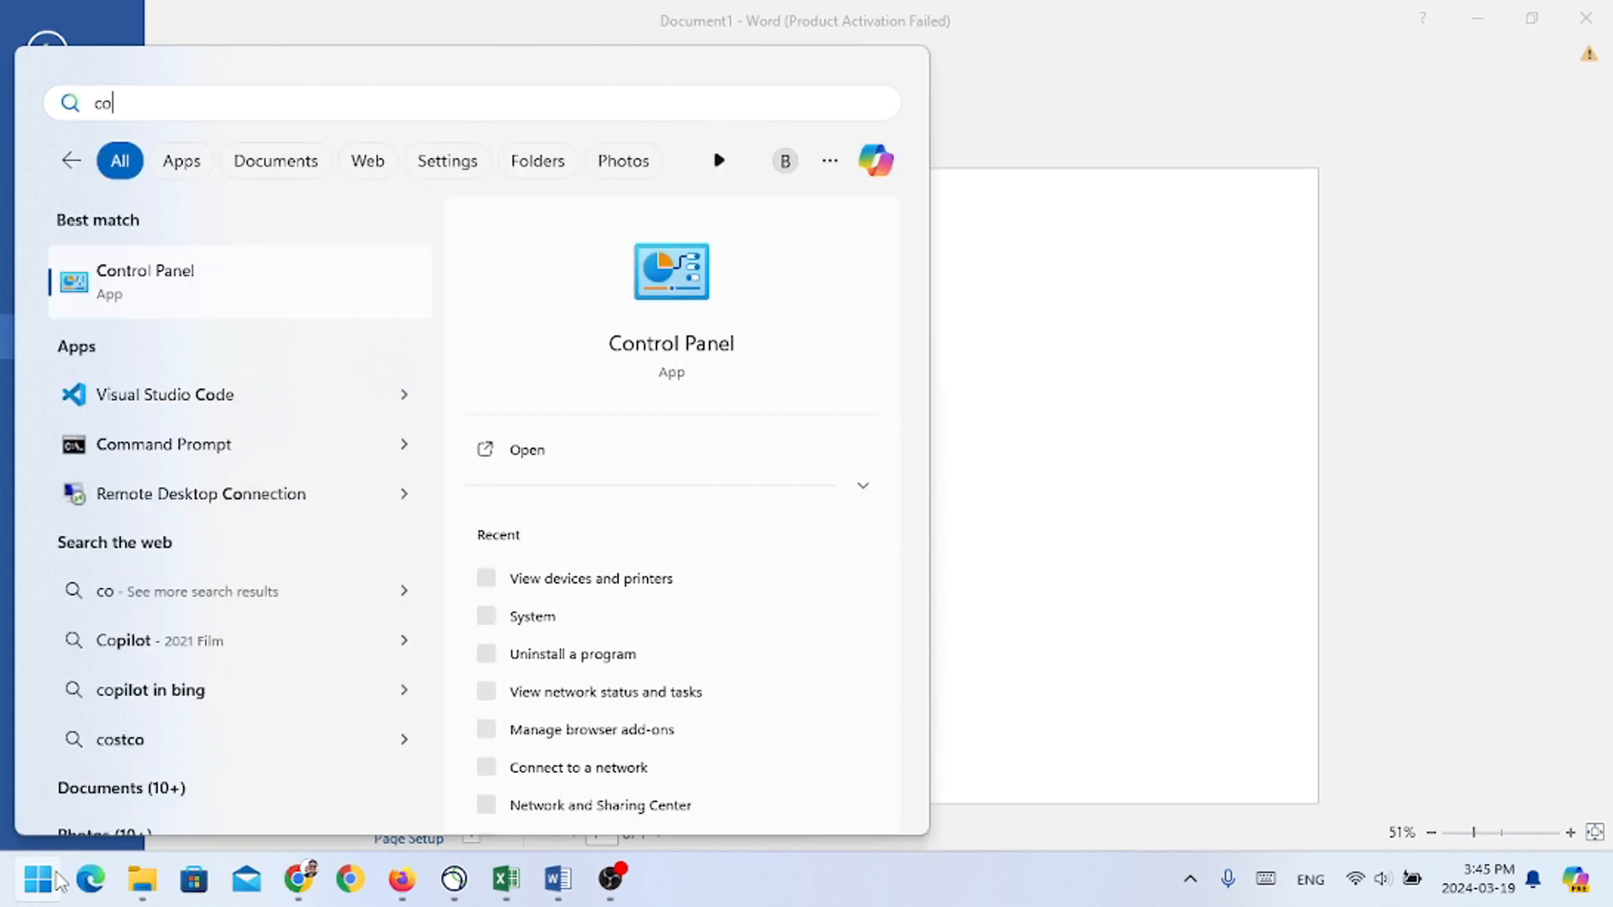
pyautogui.click(97, 284)
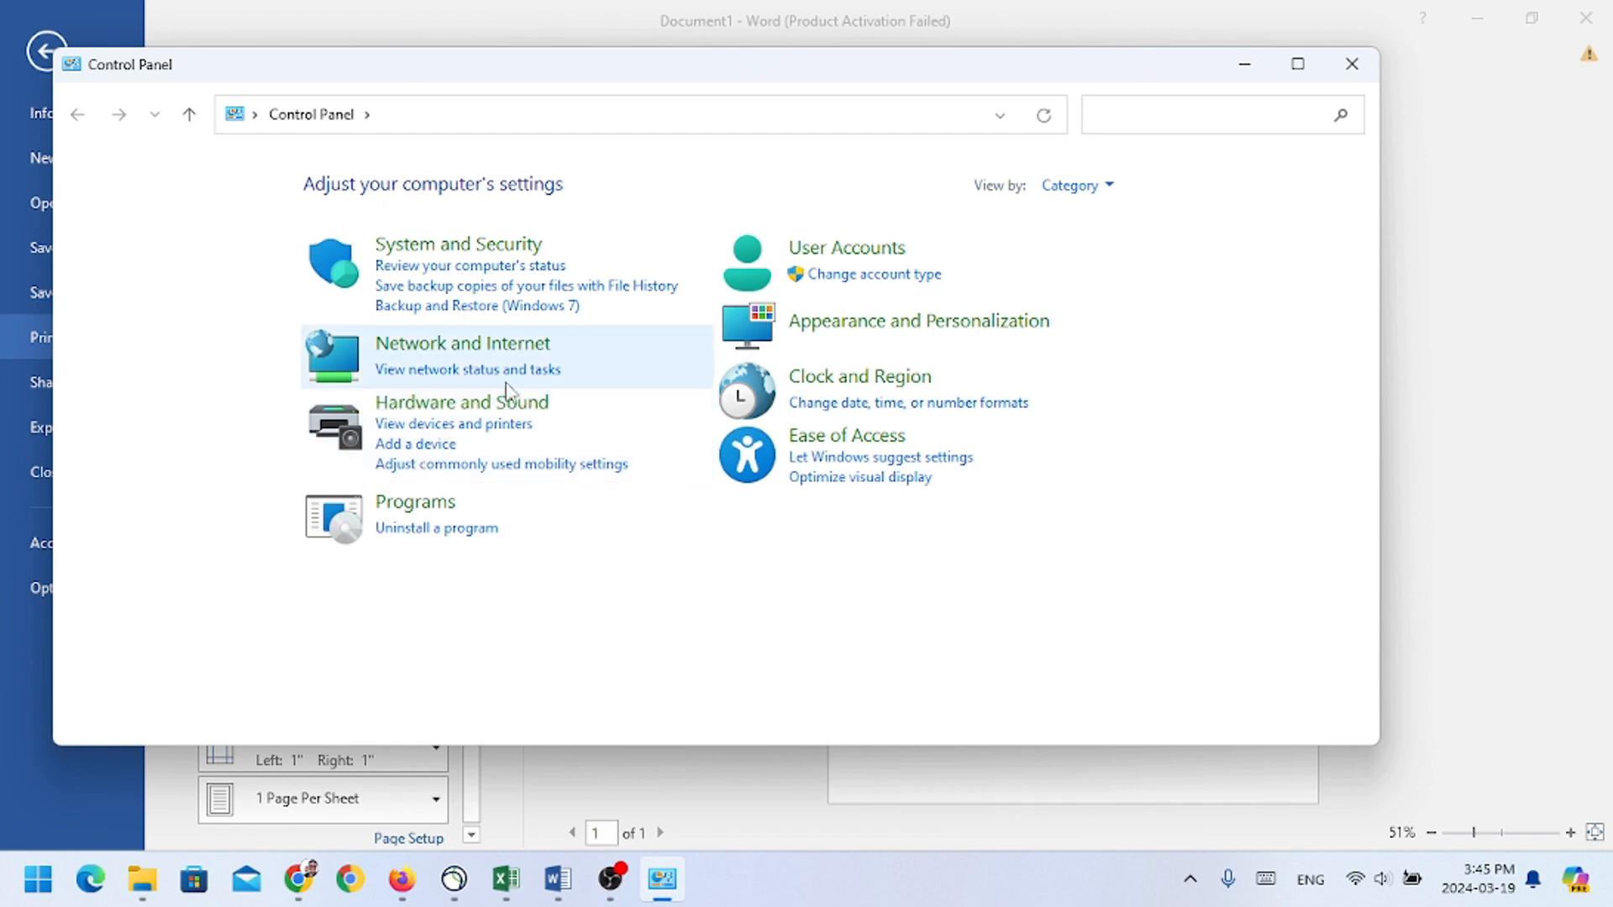
pyautogui.click(485, 423)
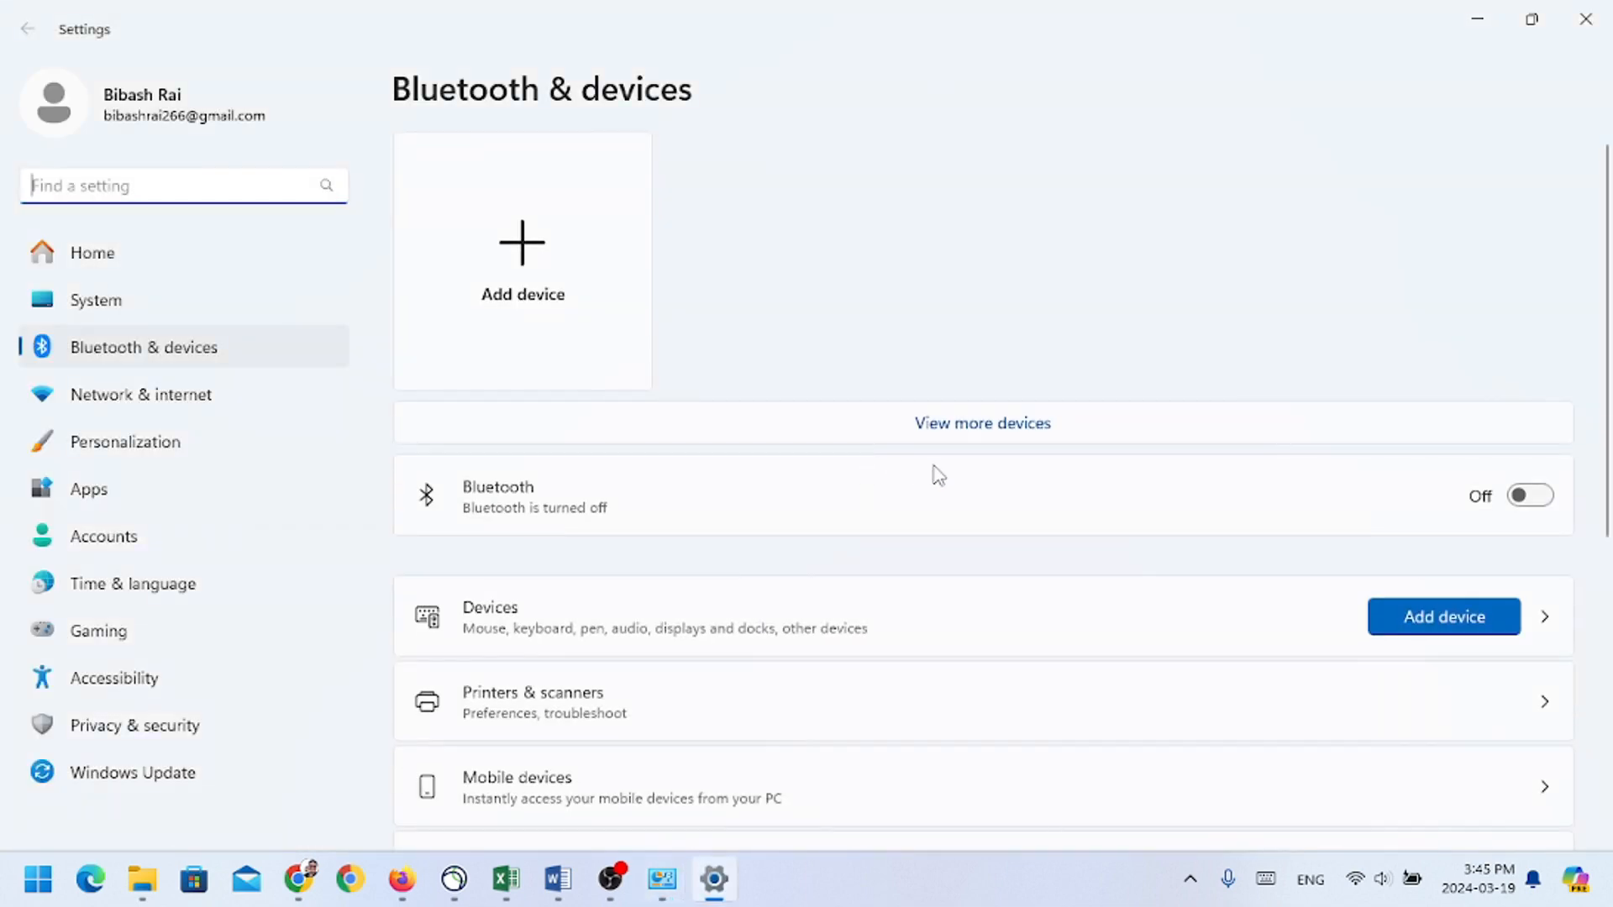
pyautogui.click(592, 706)
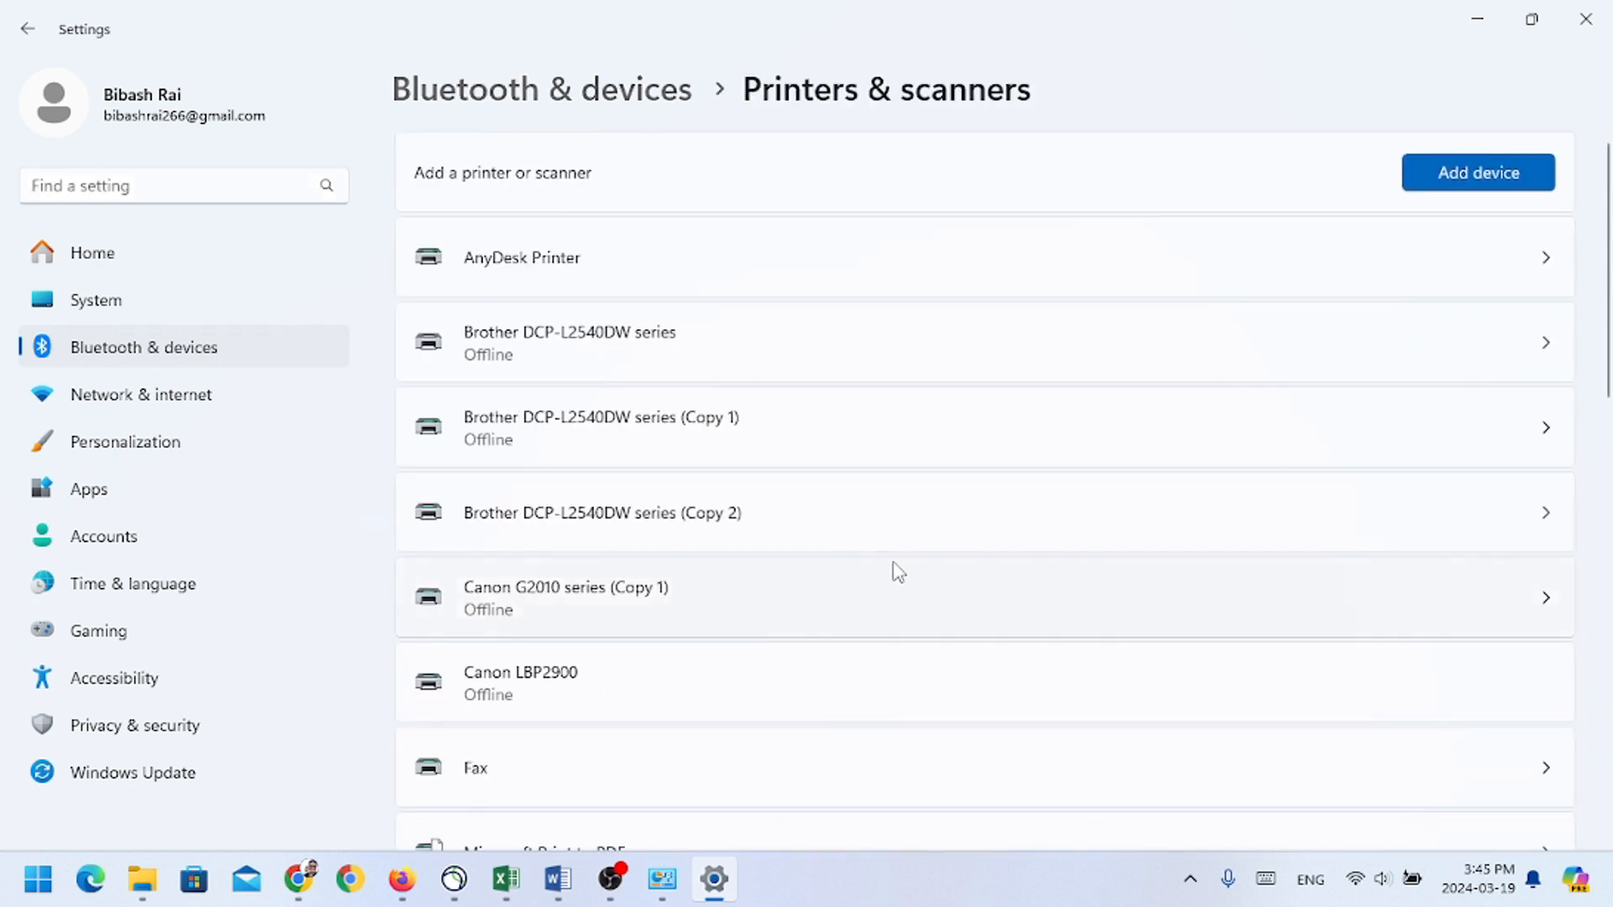
# Step: Open the settings of Brother DCP-L2540DW series (Copy 2), view the classic Devices and Printers list, and close that list
pyautogui.click(654, 533)
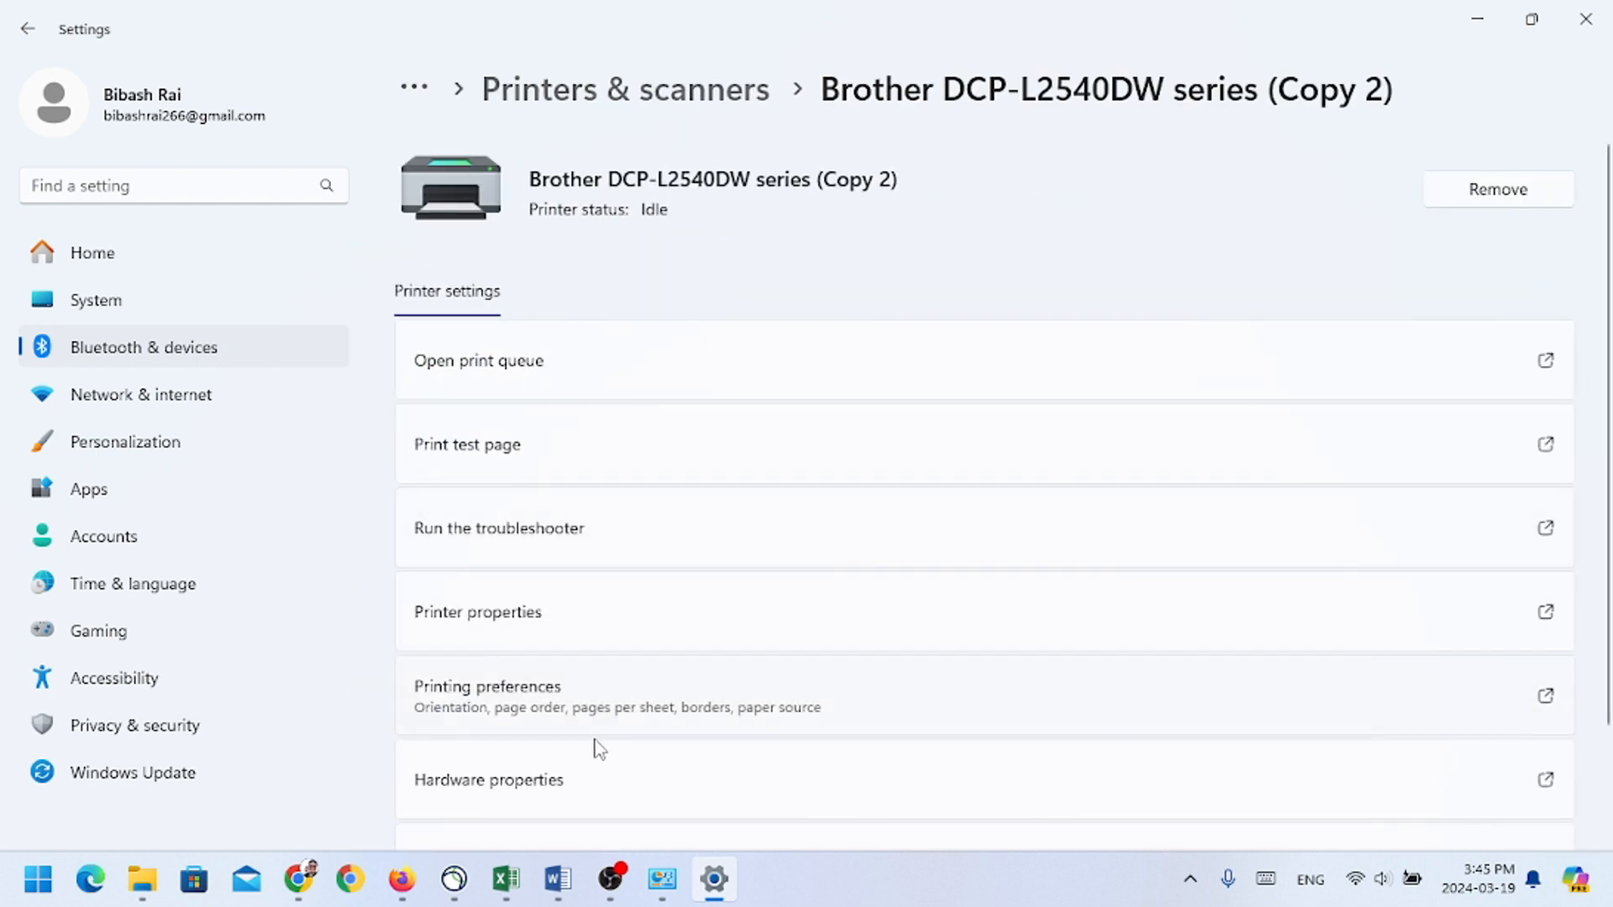
pyautogui.scroll(-2, 647, 760)
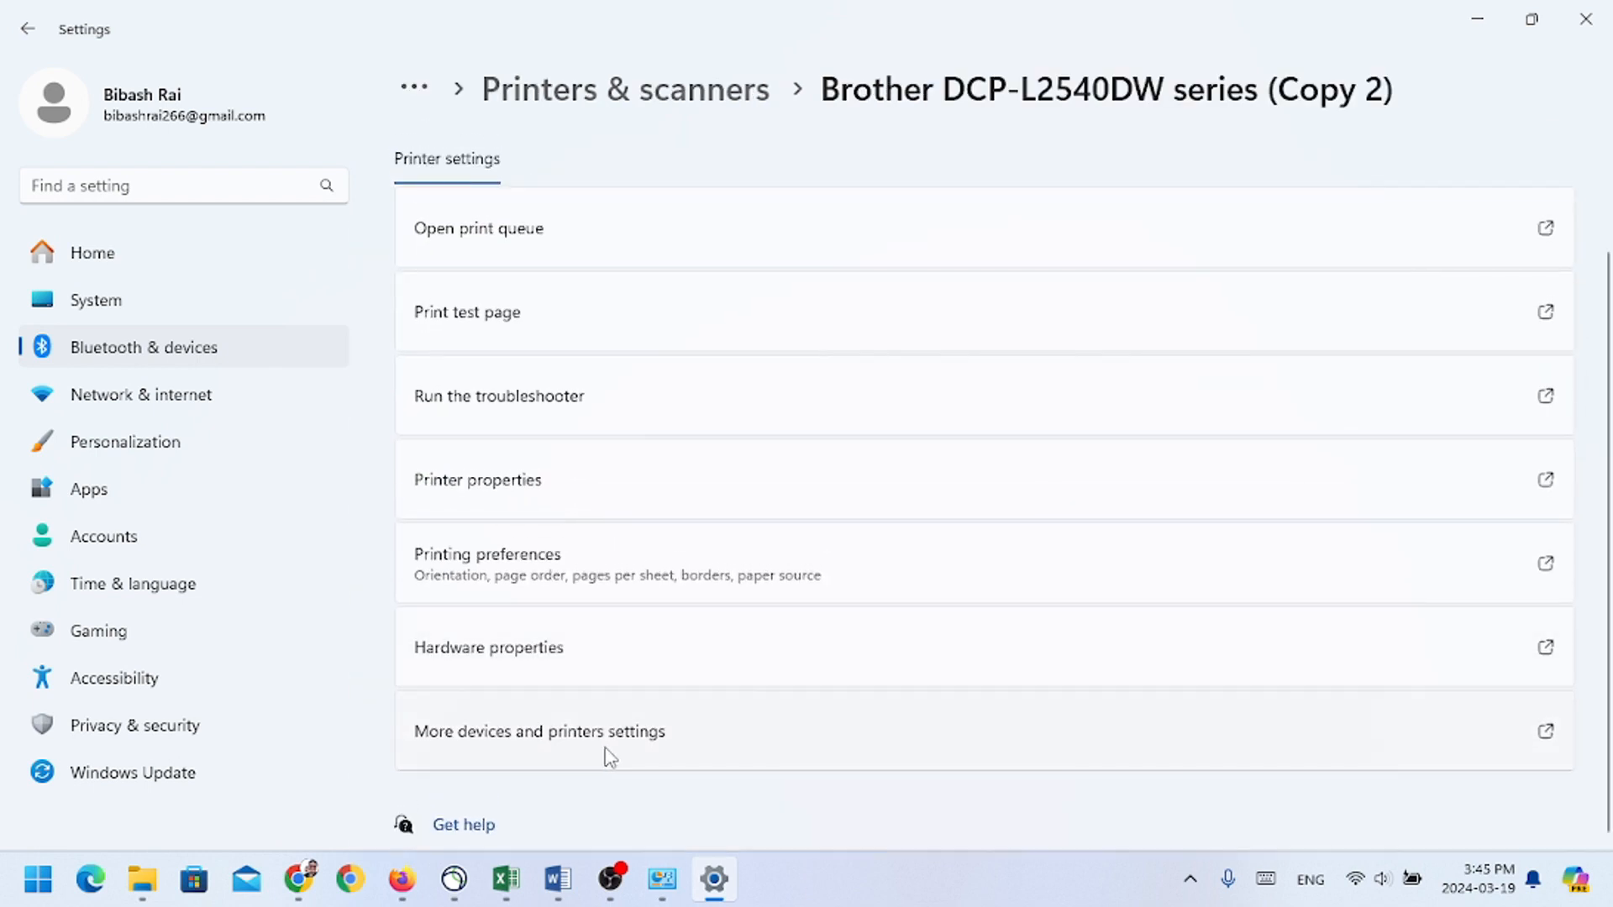
pyautogui.click(608, 752)
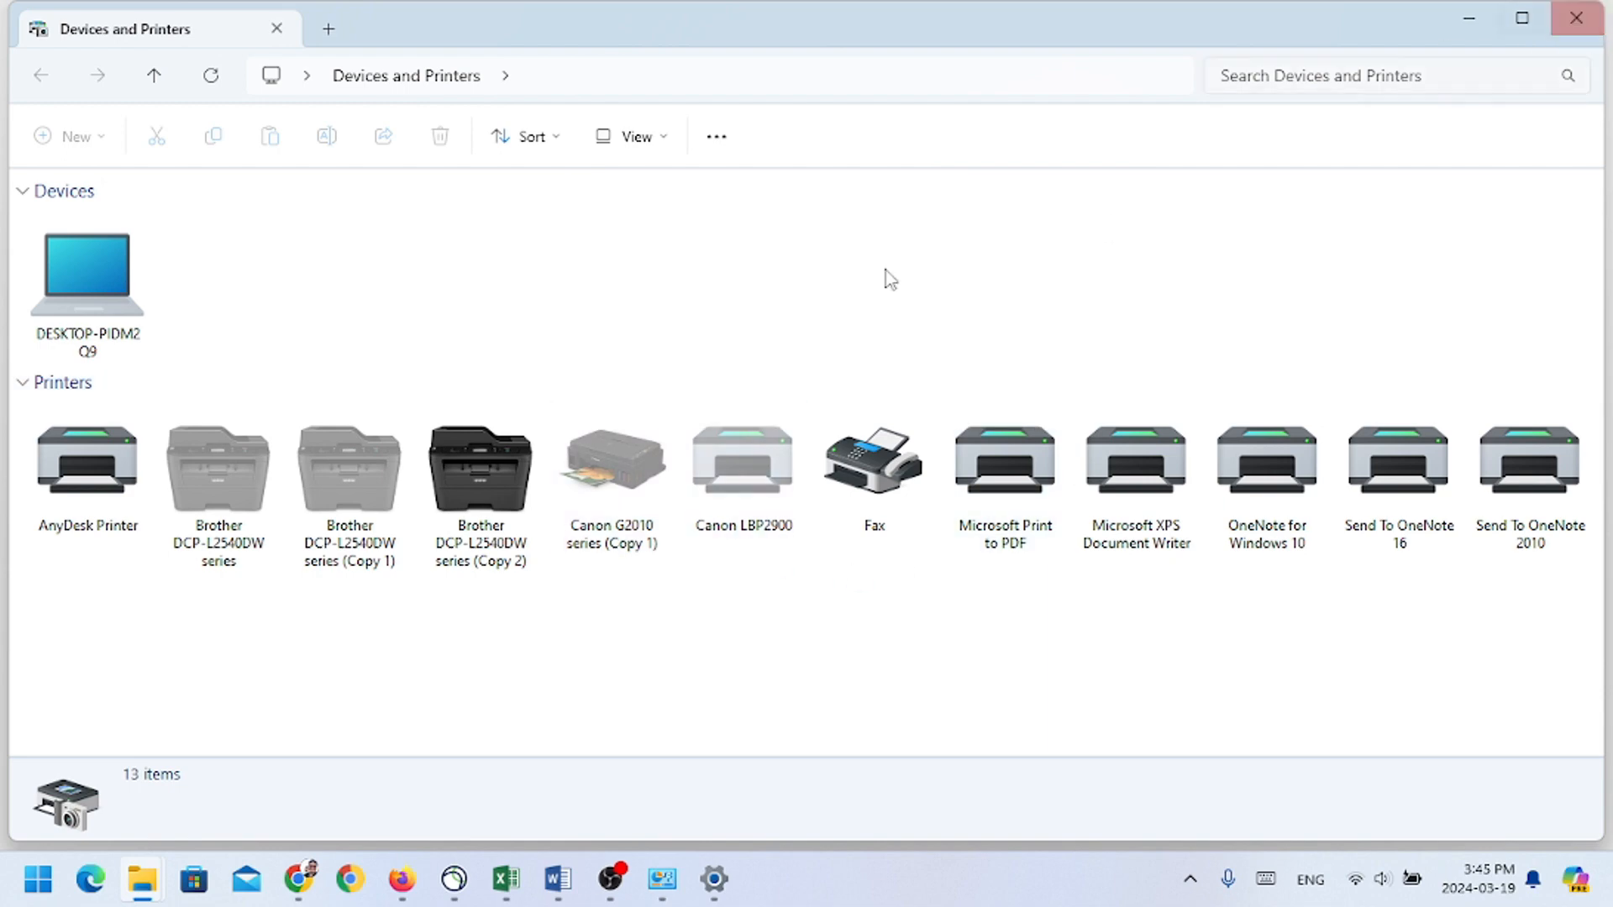
pyautogui.click(1577, 17)
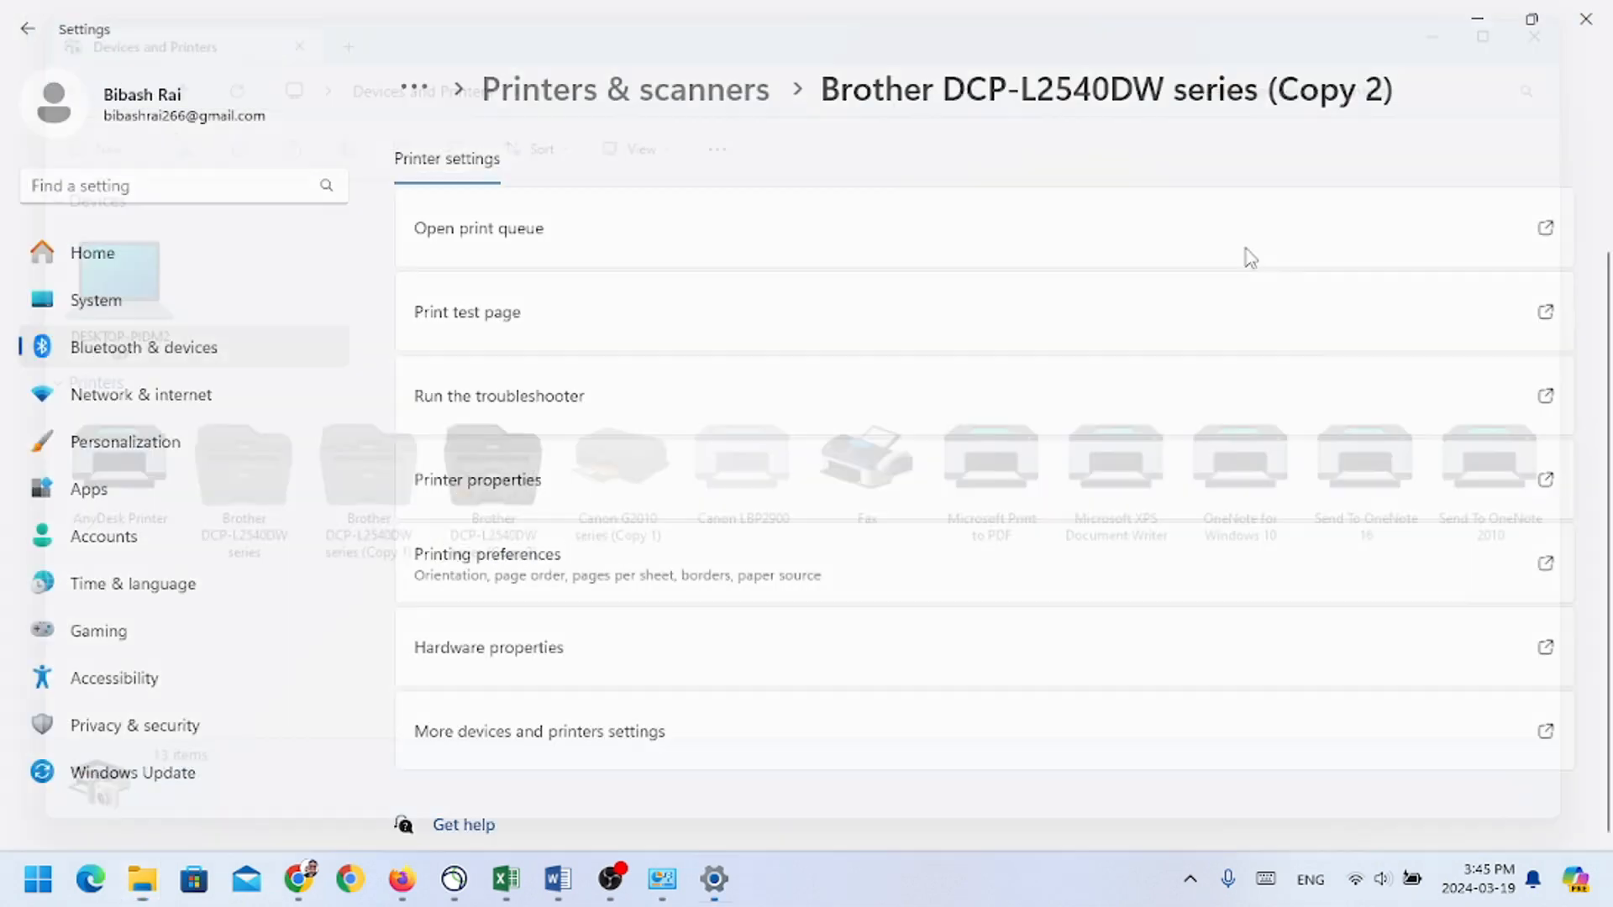
# Step: Return to the Word document and print one copy on the Brother DCP-L2540DW series printer
pyautogui.click(564, 889)
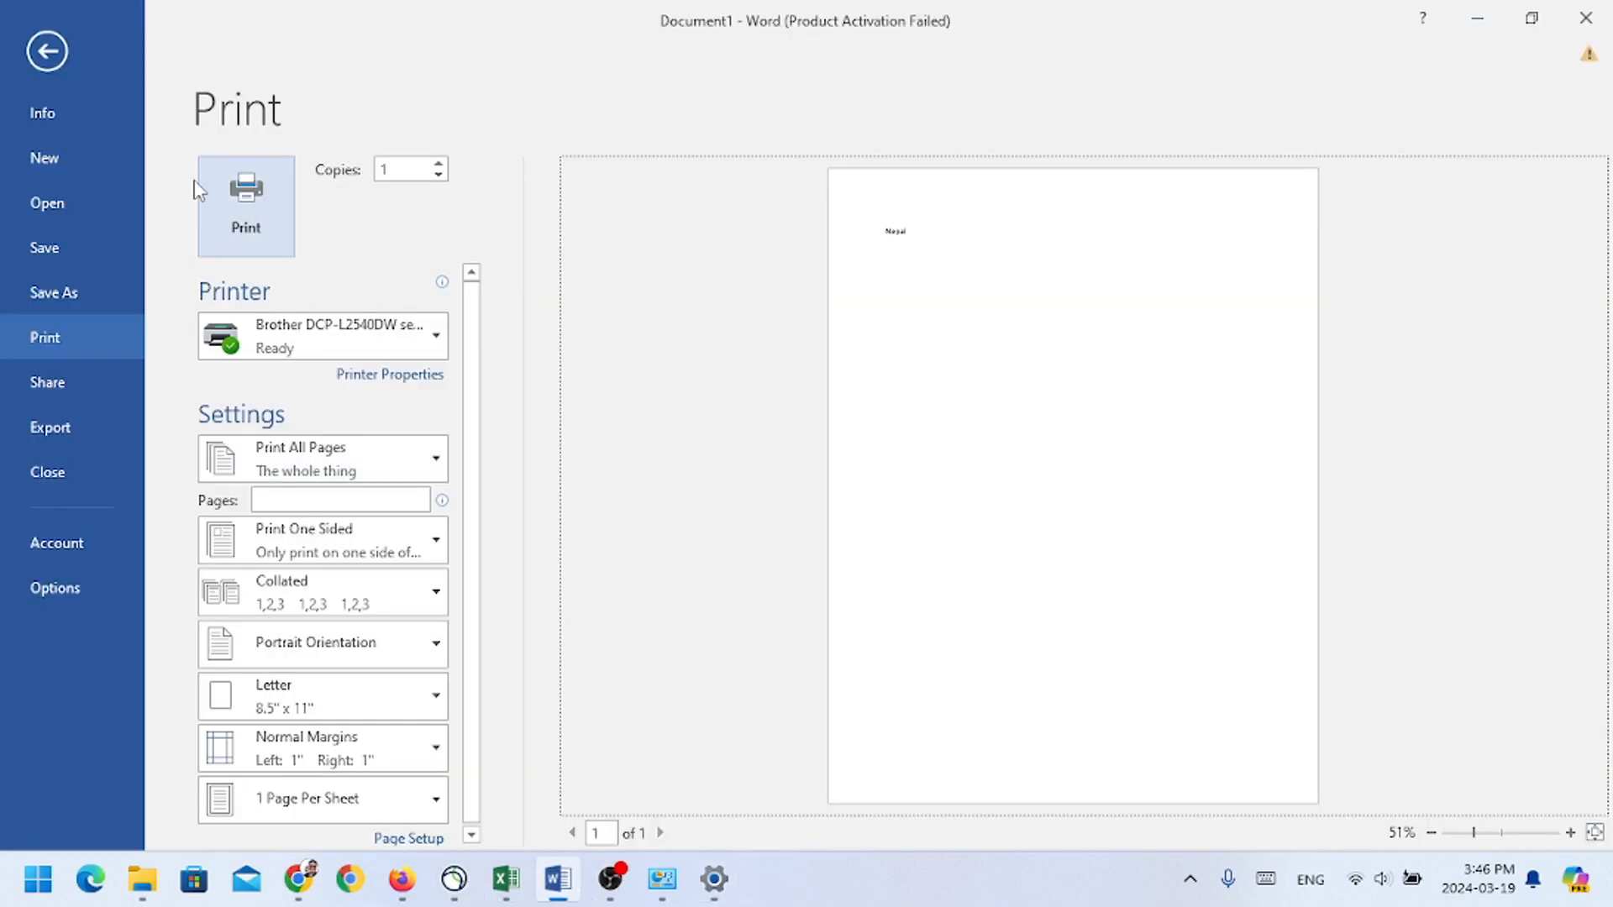
pyautogui.click(56, 59)
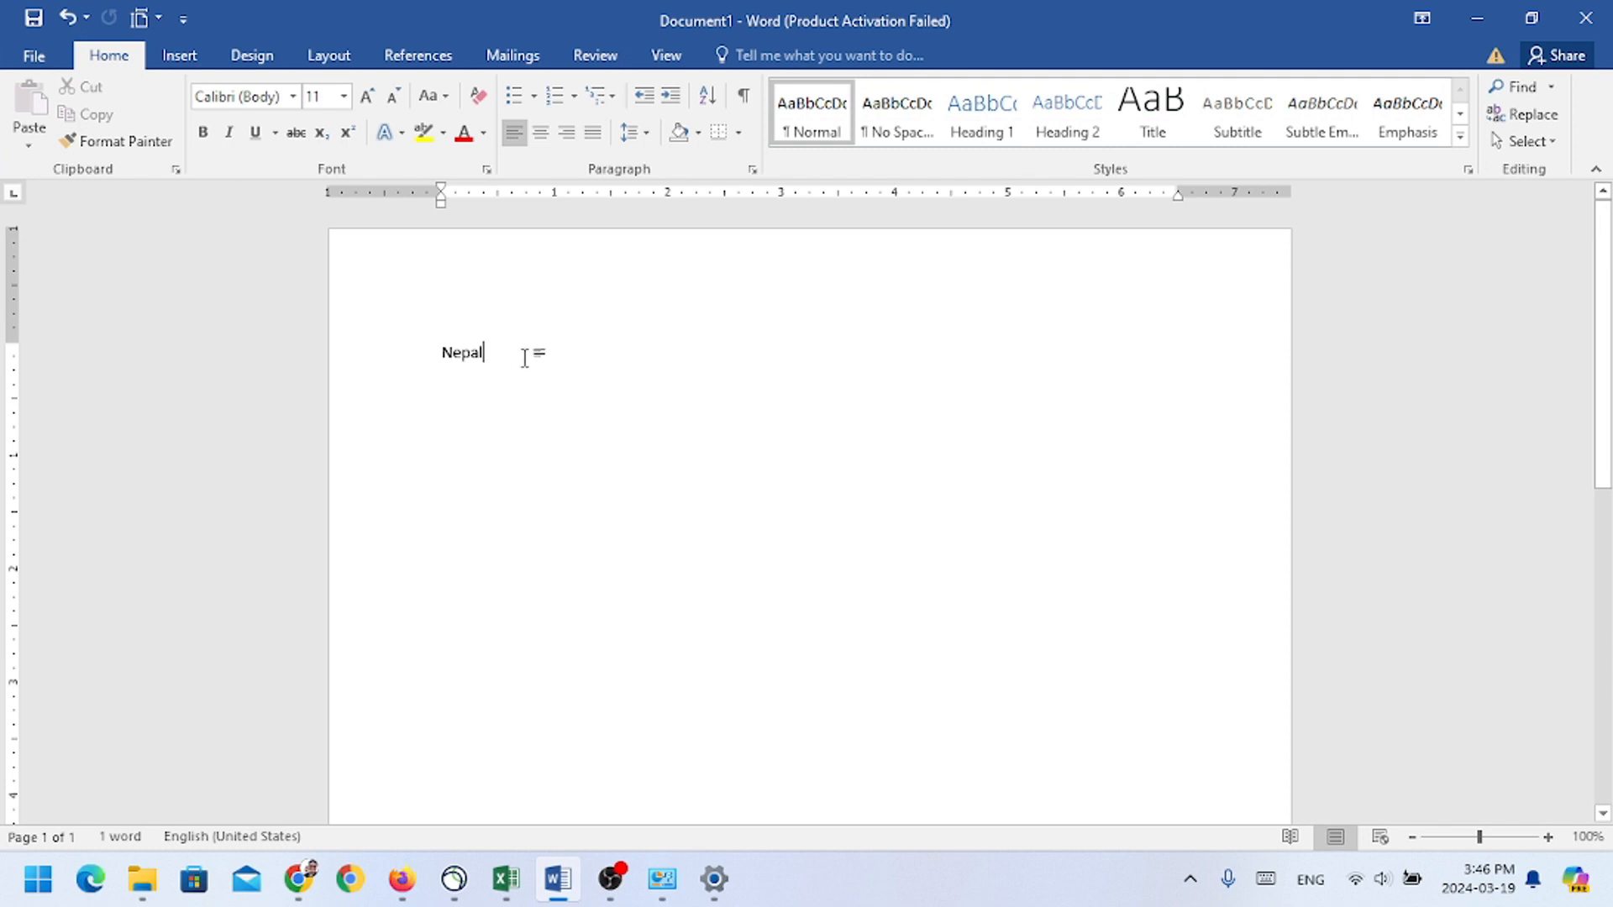
pyautogui.hotkey('ctrl', 'p')
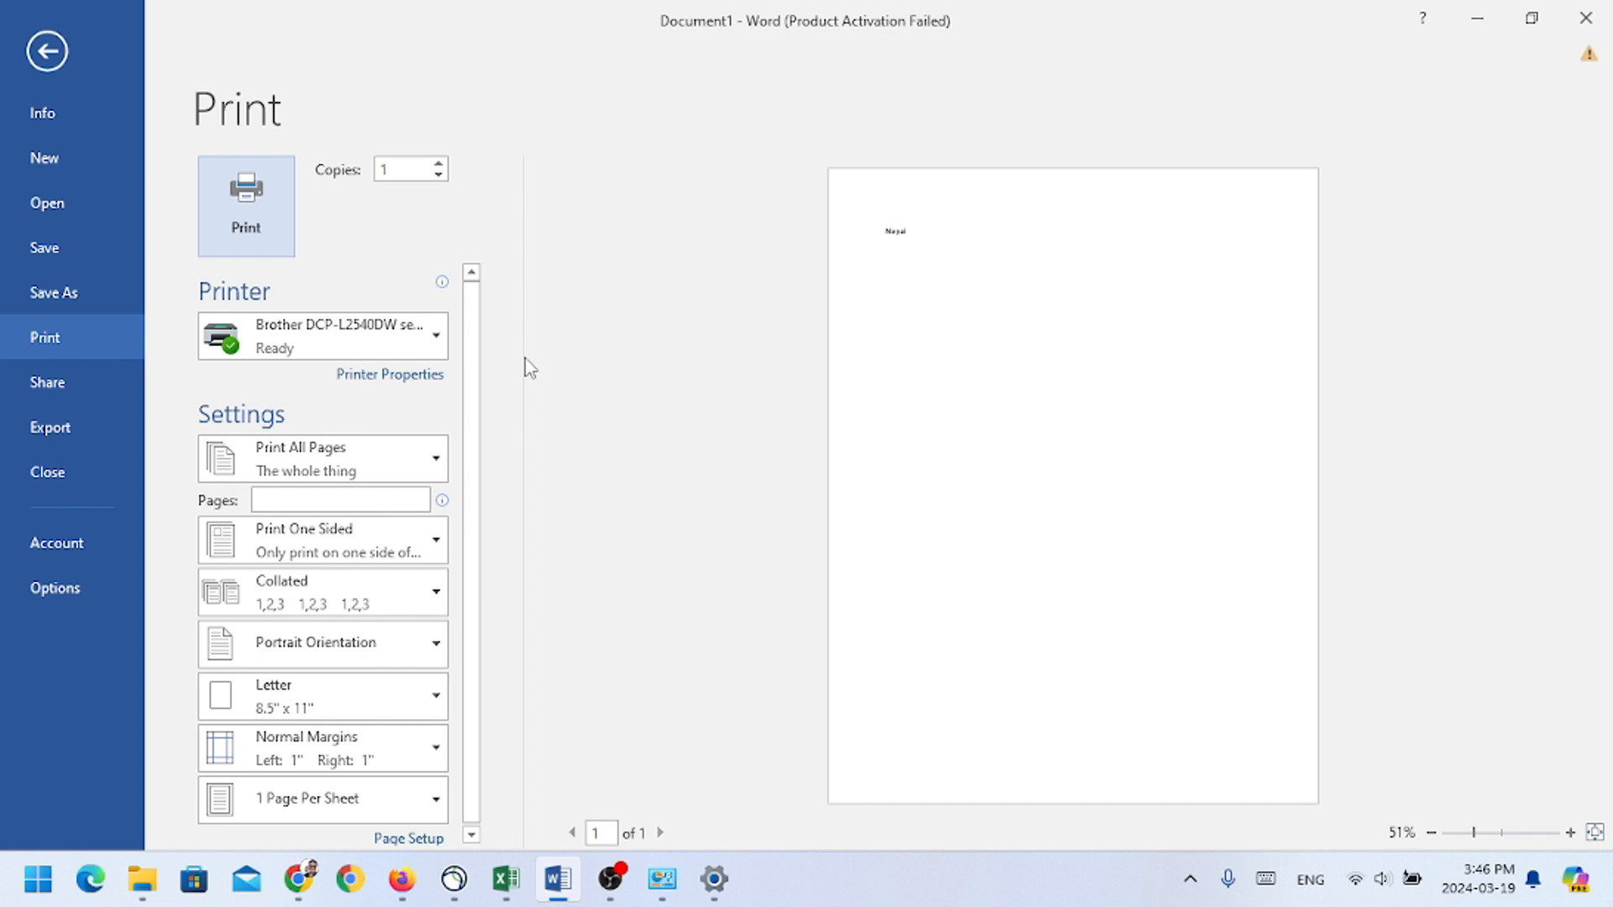
pyautogui.click(256, 243)
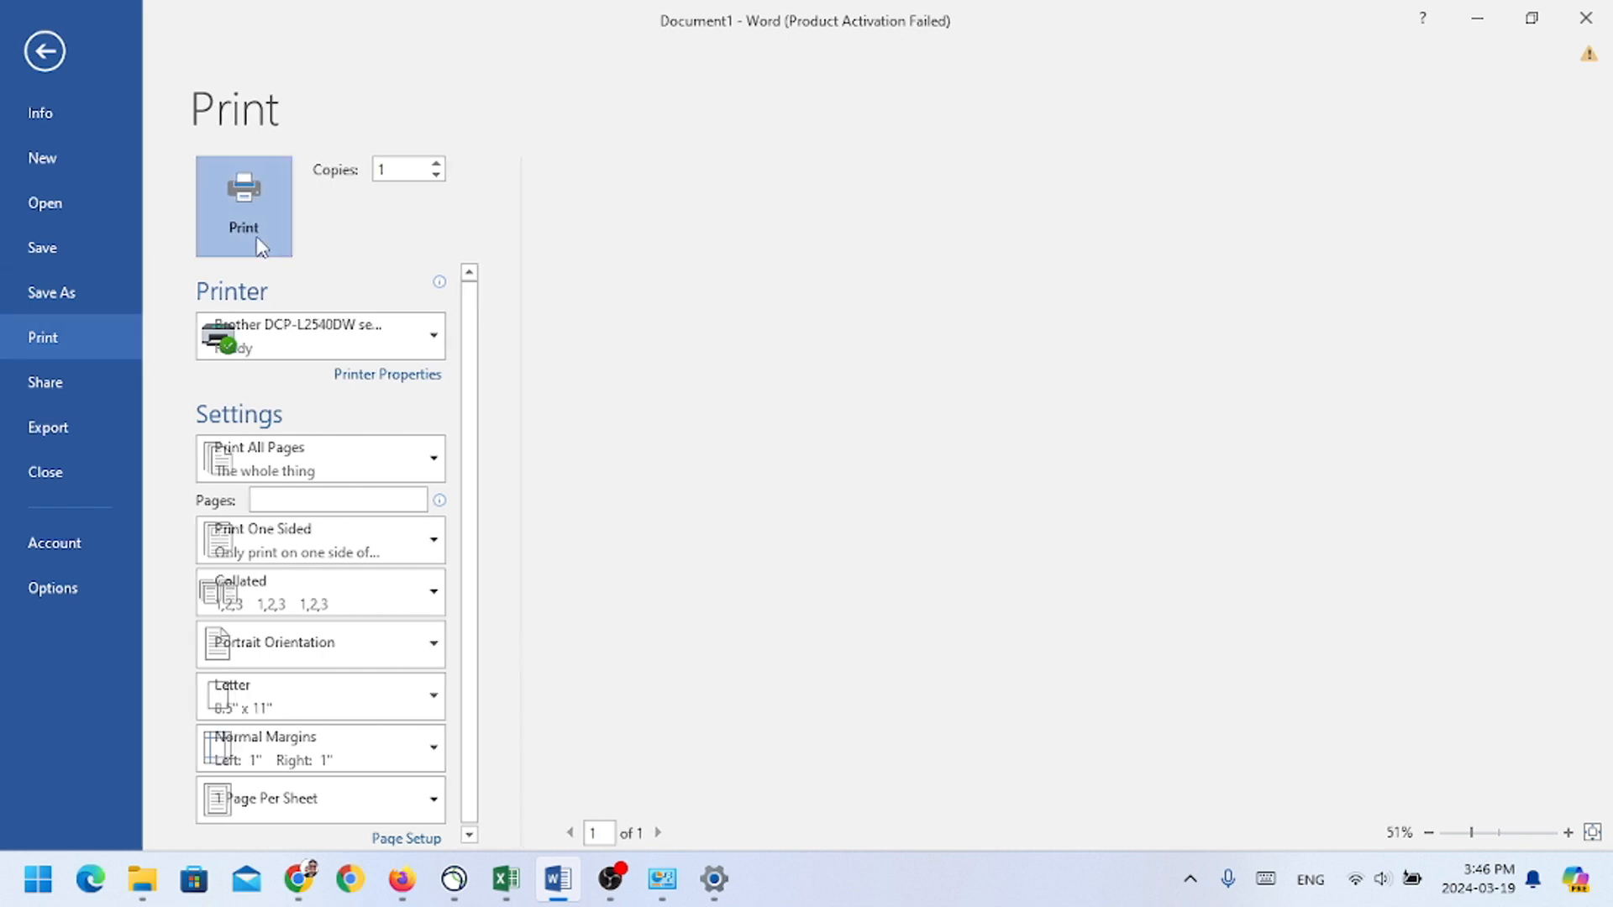